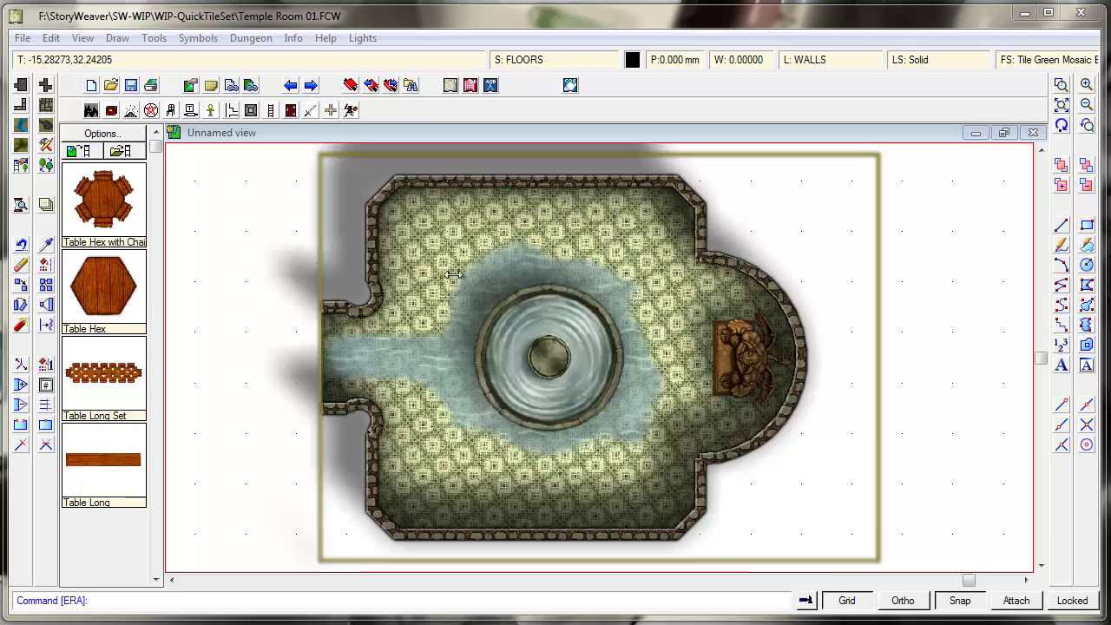
Step: Keep black as the drawing colour and overlay a square grid with spacing 5 across the map
click(632, 60)
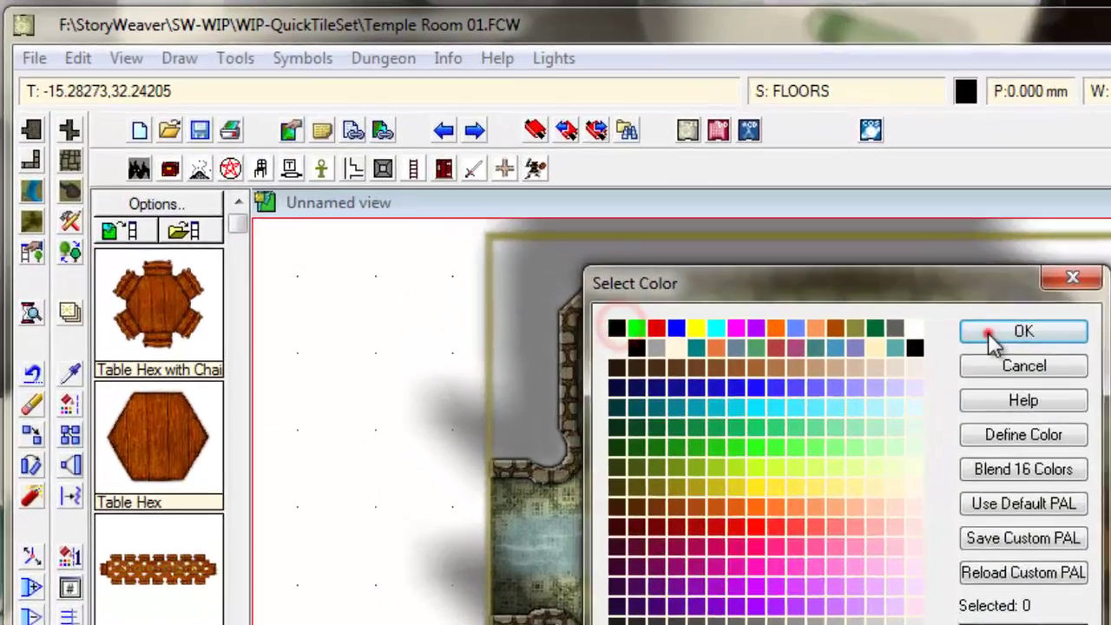
click(670, 216)
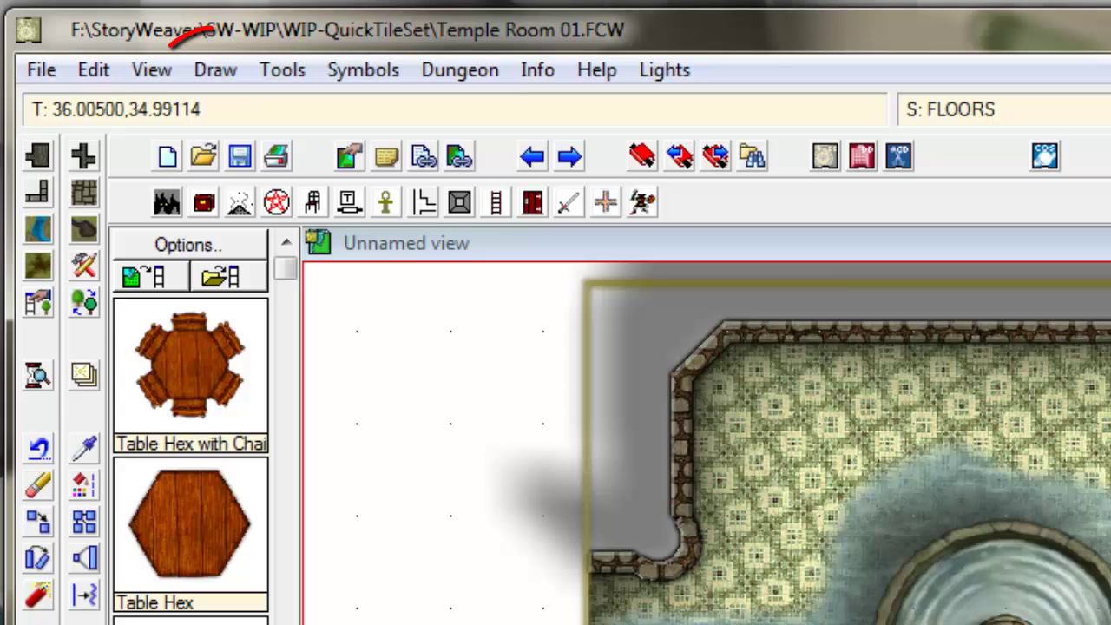
click(205, 78)
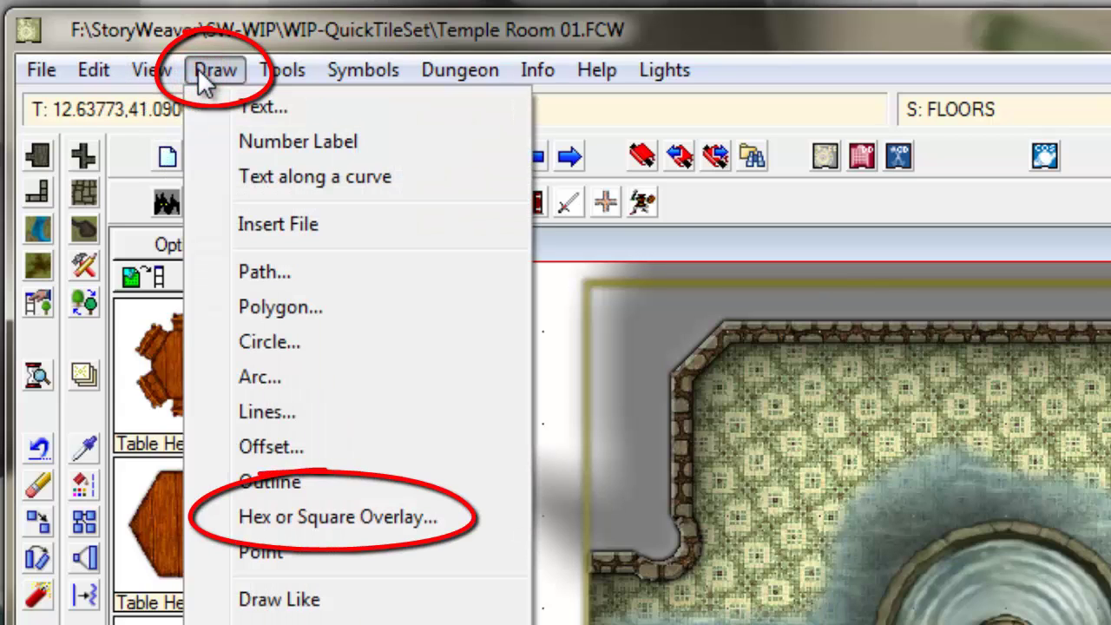
click(330, 514)
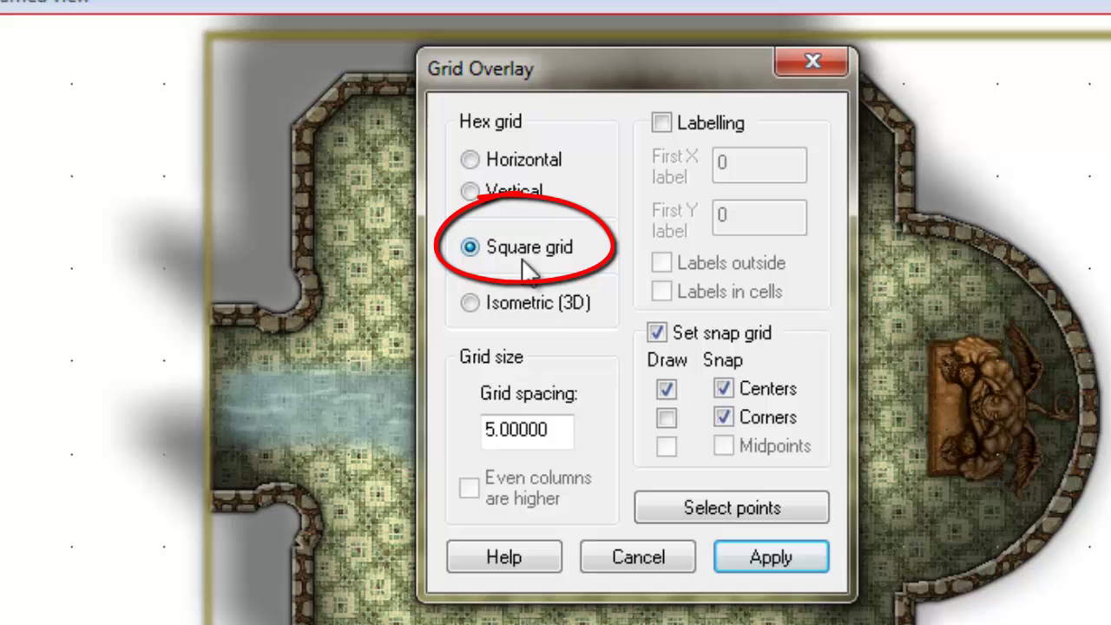
drag(556, 429, 486, 431)
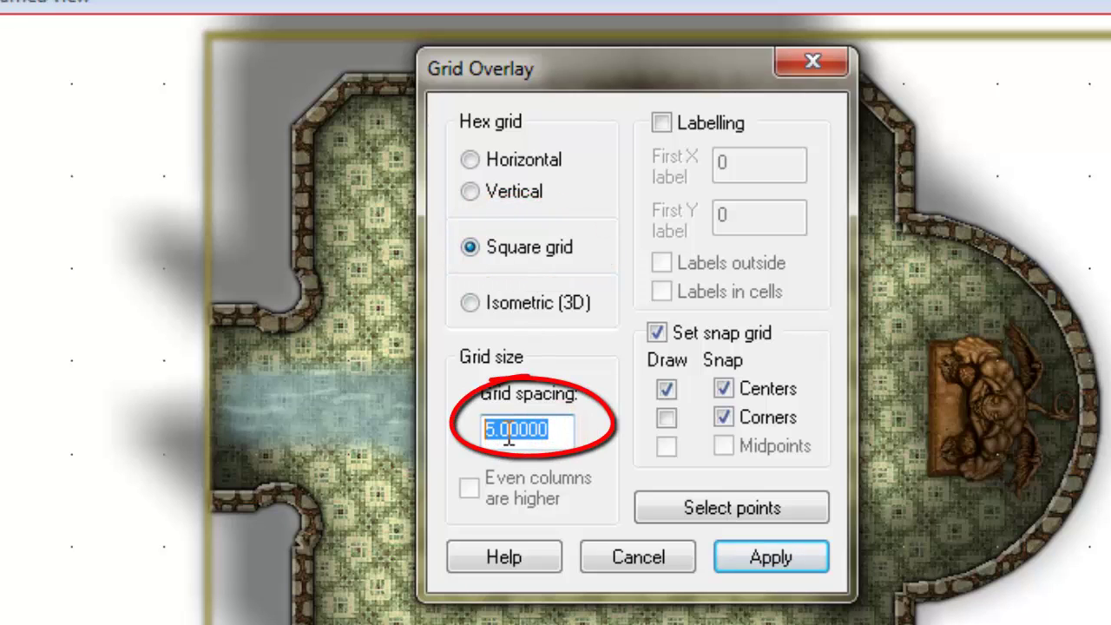
text(5)
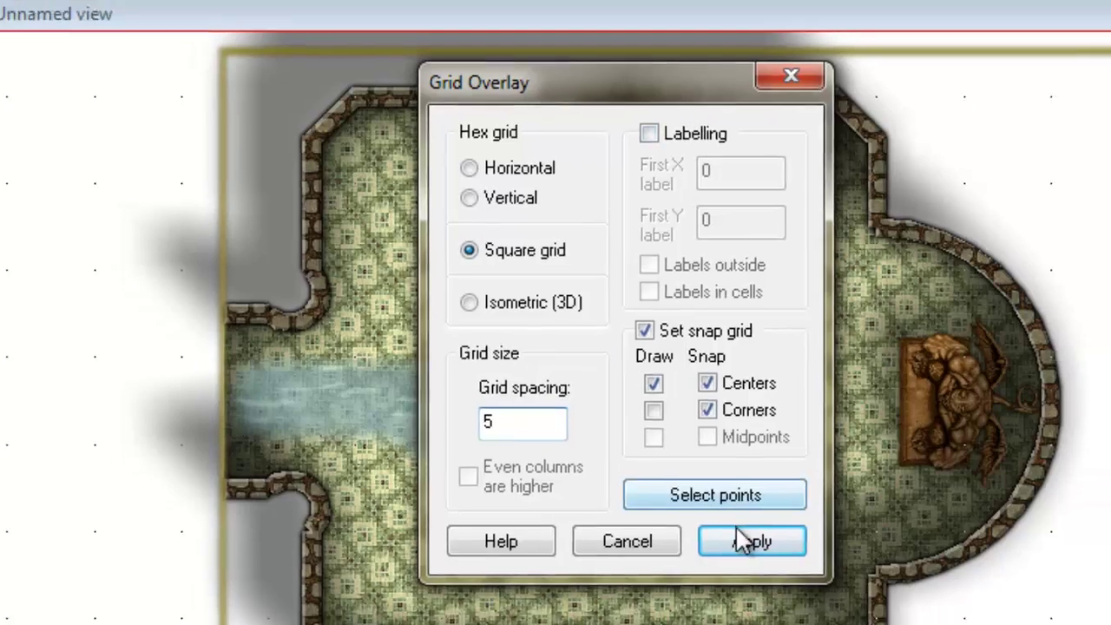
click(739, 536)
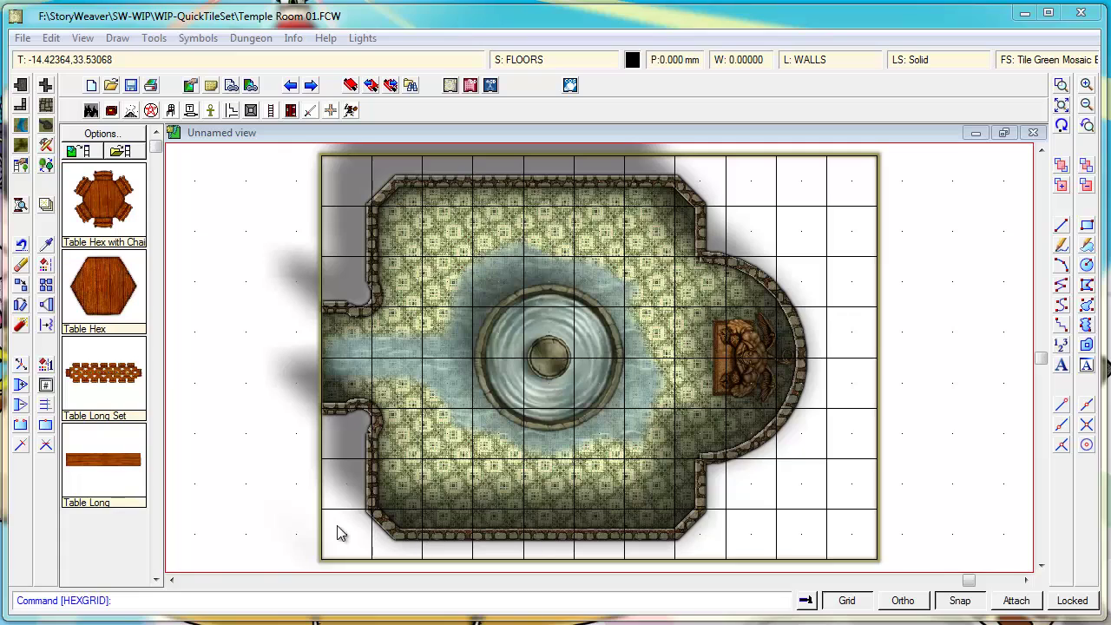
Step: Undo the square grid and unhide the SECRET ROOMS layer to reveal the stone annex
click(22, 246)
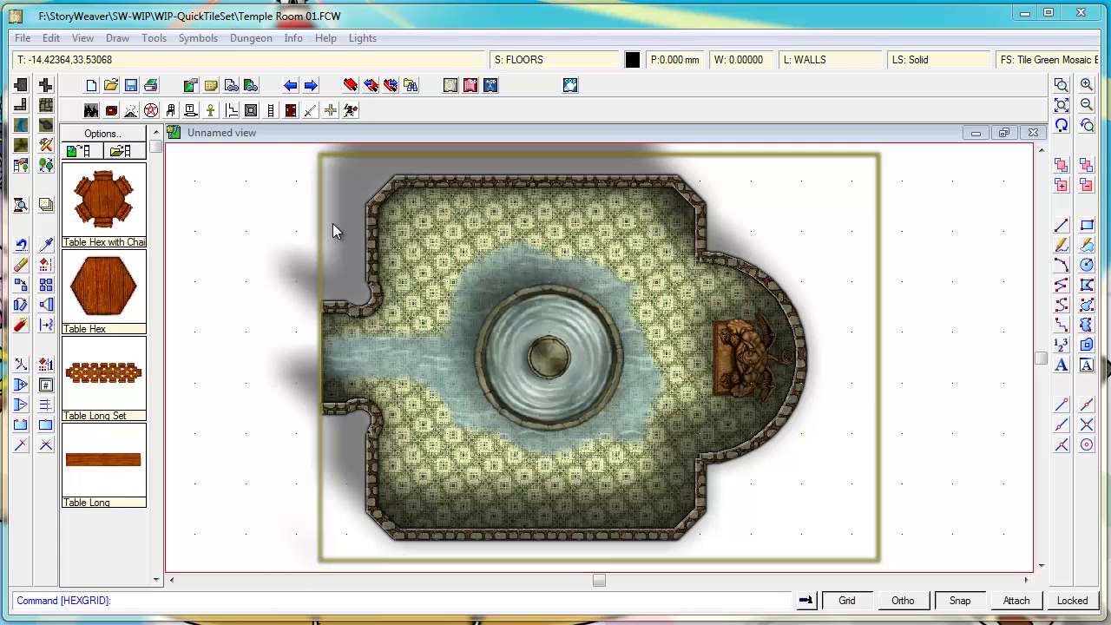
click(813, 57)
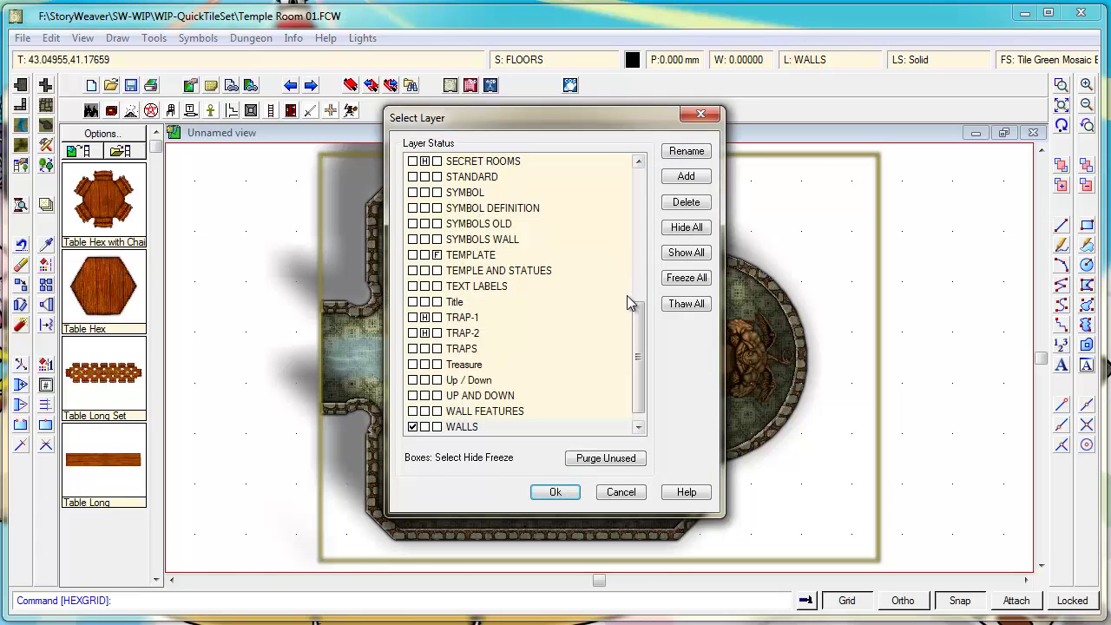
scroll(640, 320, up, 2)
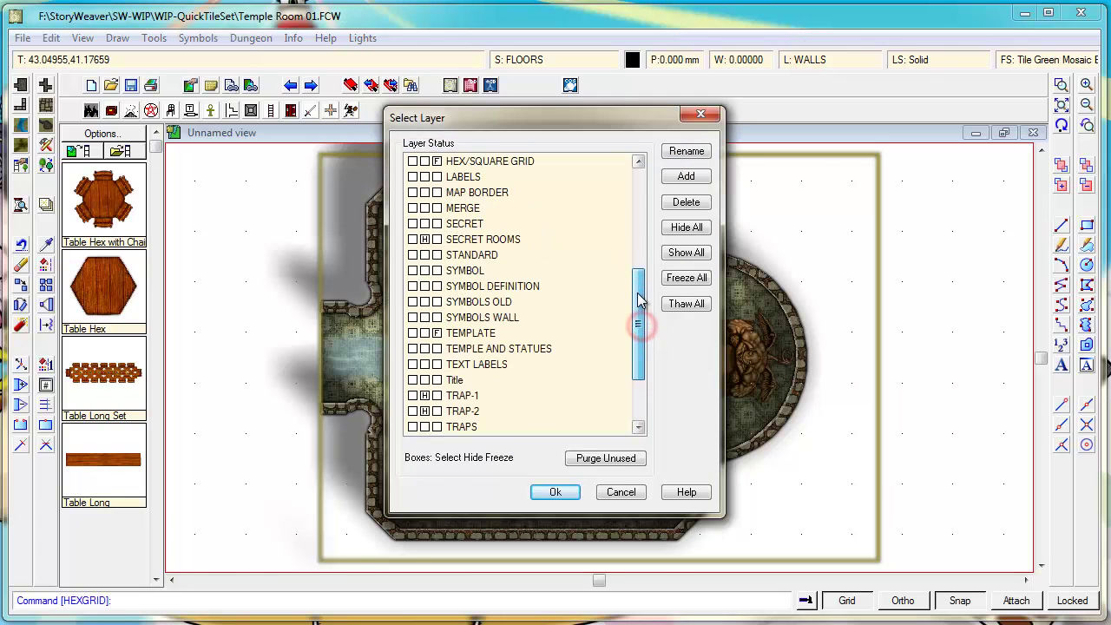
click(424, 240)
click(554, 491)
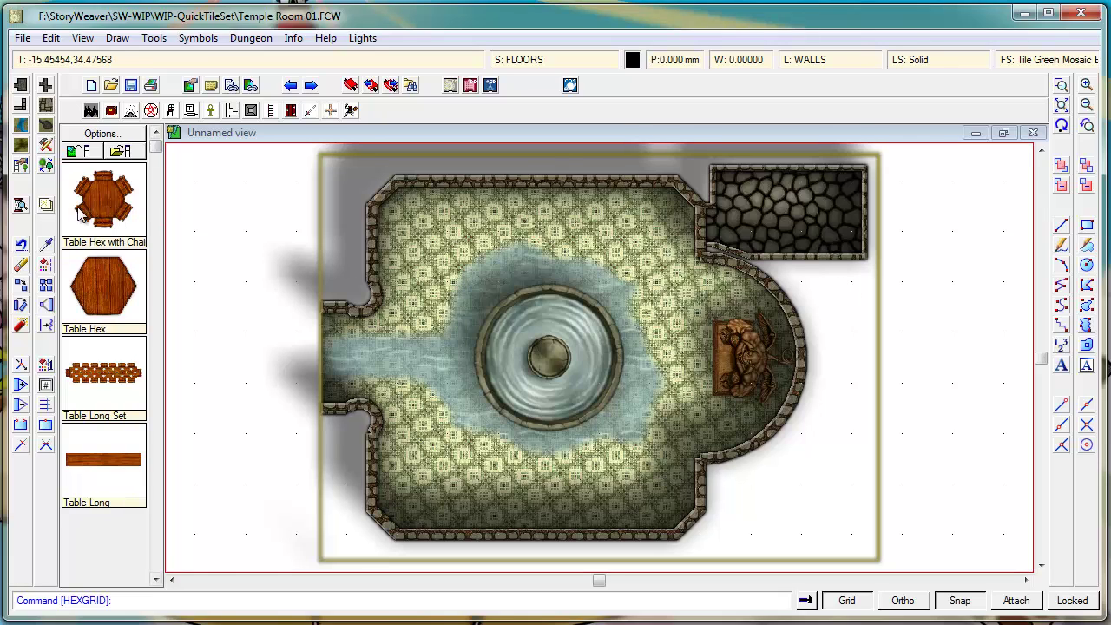
Step: Start a copy by window-picking the top wall, with selection combining set to And (Both)
click(47, 285)
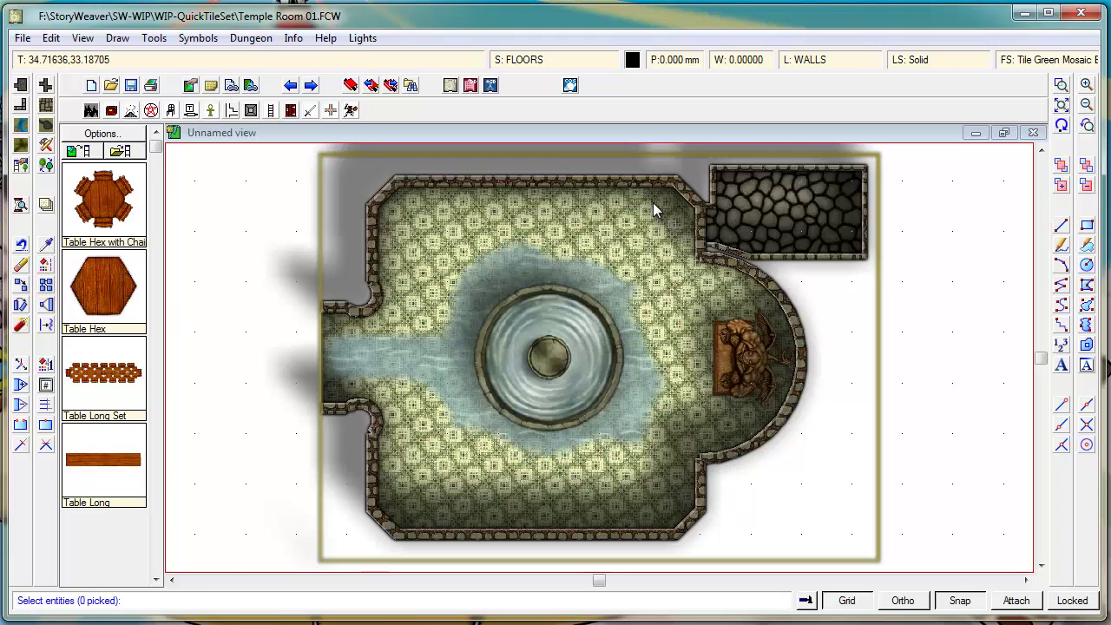
click(532, 165)
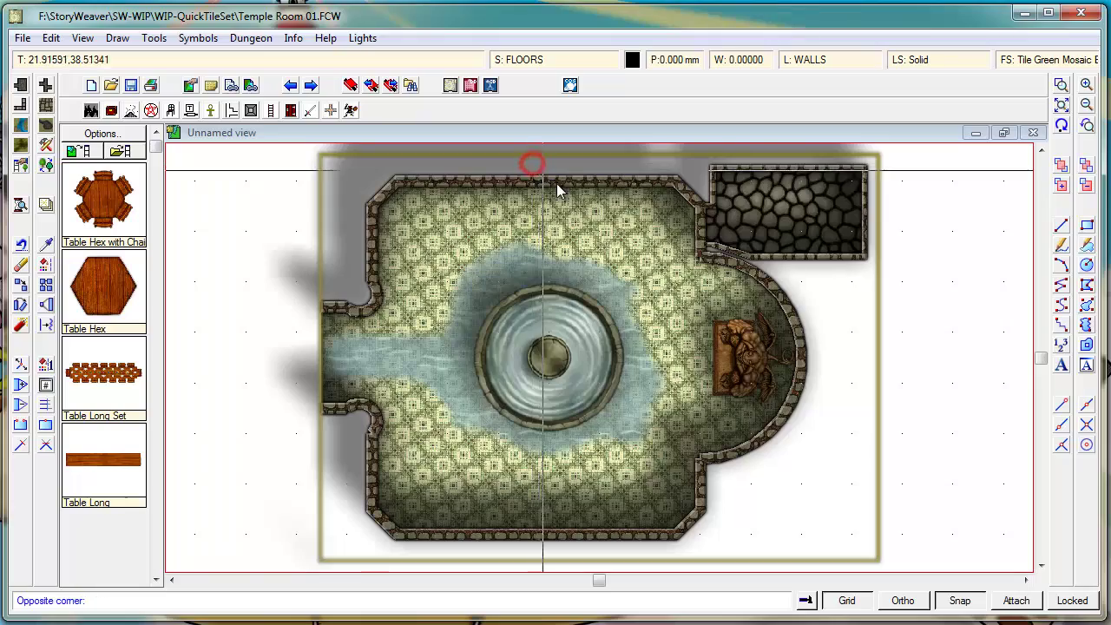
click(559, 183)
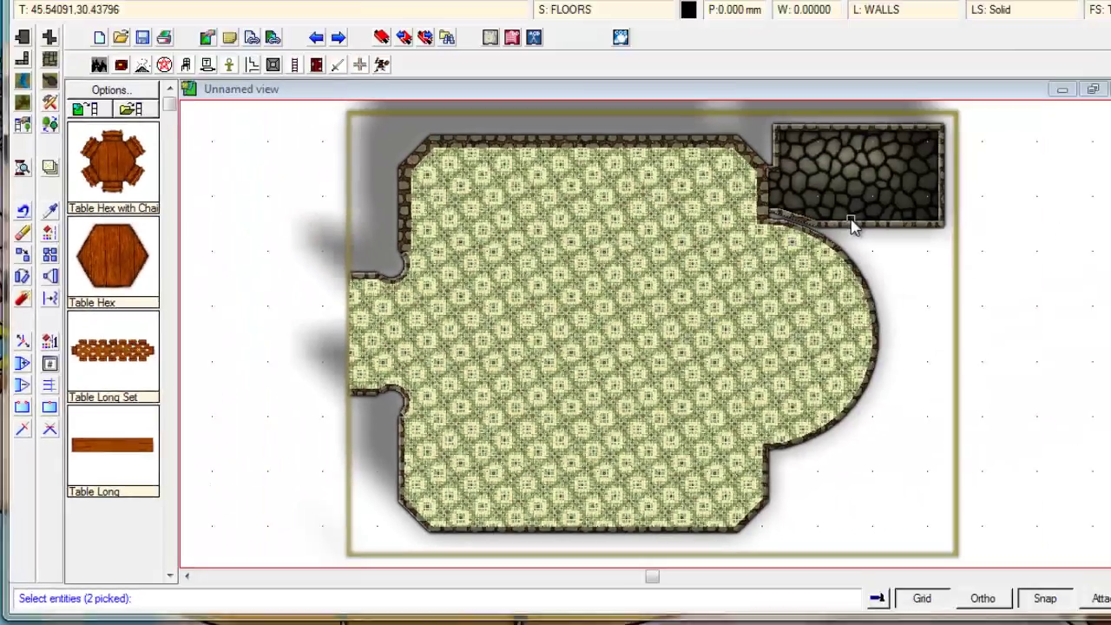
right_click(547, 324)
mouse_move(619, 381)
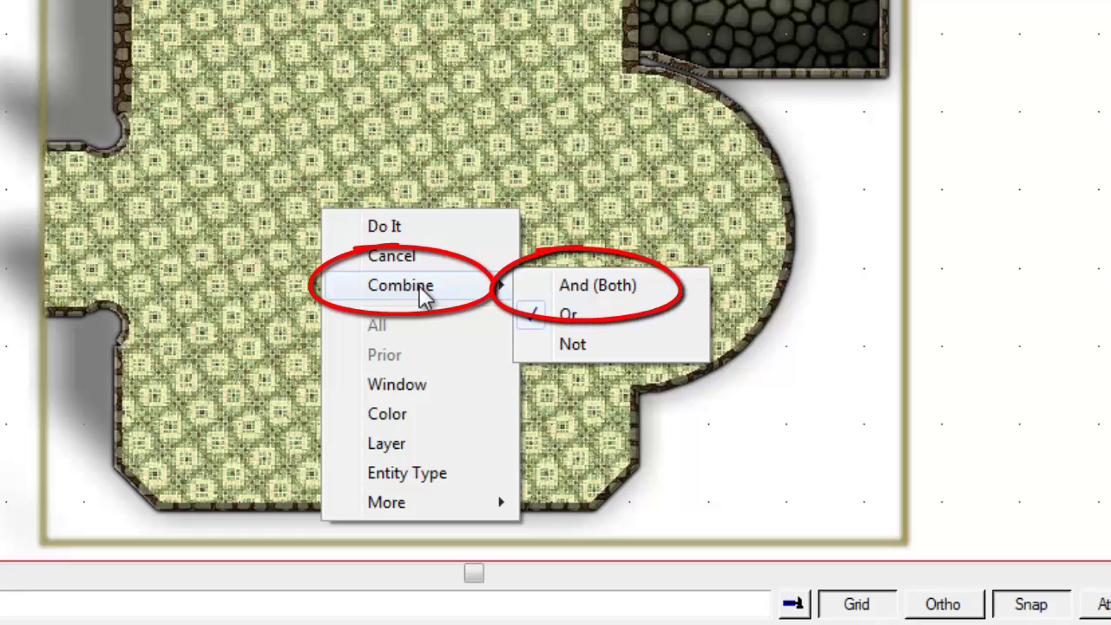
click(580, 287)
click(454, 224)
Step: Restrict the picked entities to the FLOORS layer
right_click(454, 224)
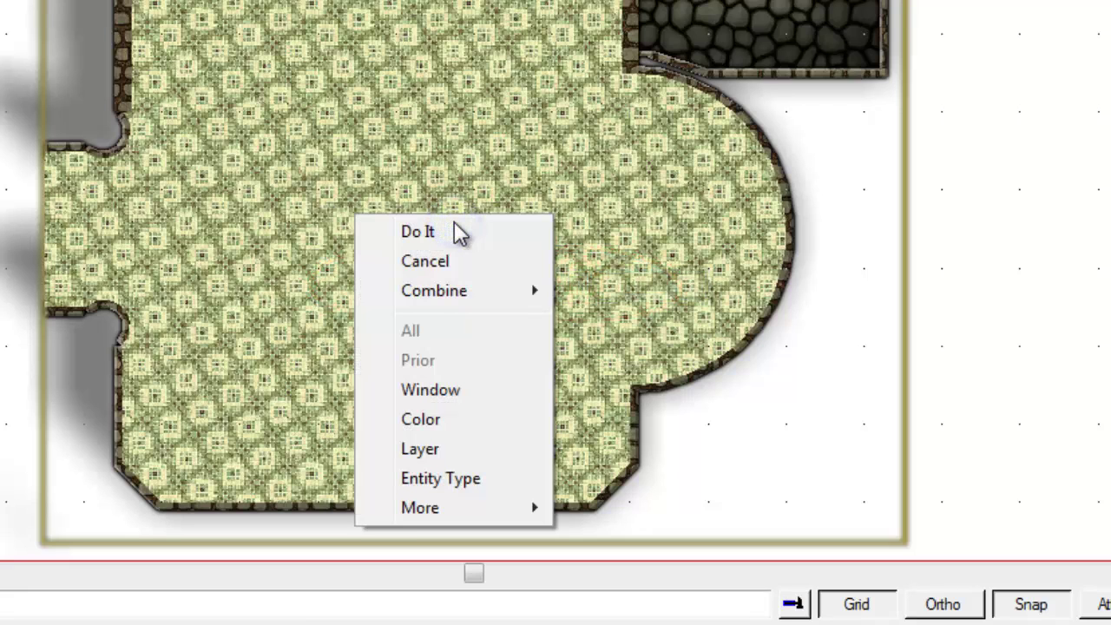
click(445, 446)
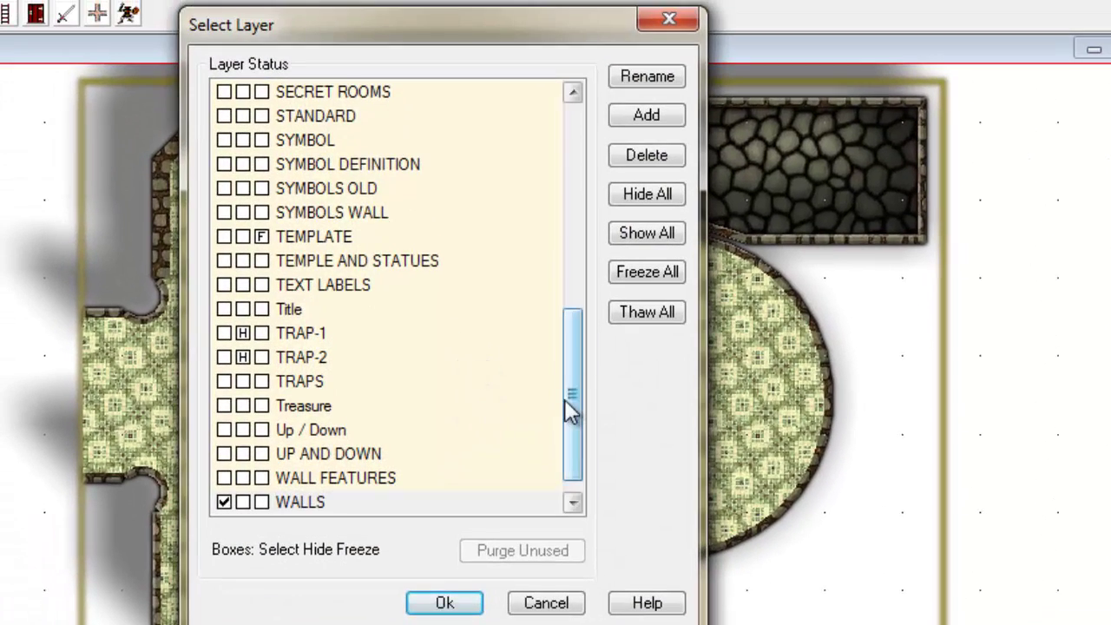
drag(564, 398, 596, 286)
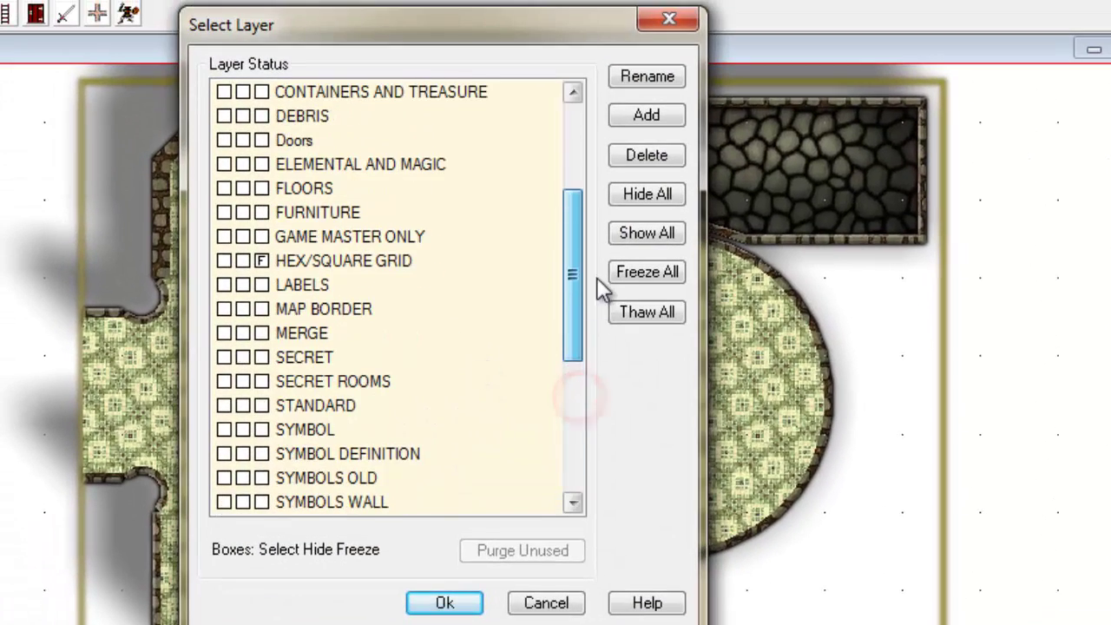
click(223, 187)
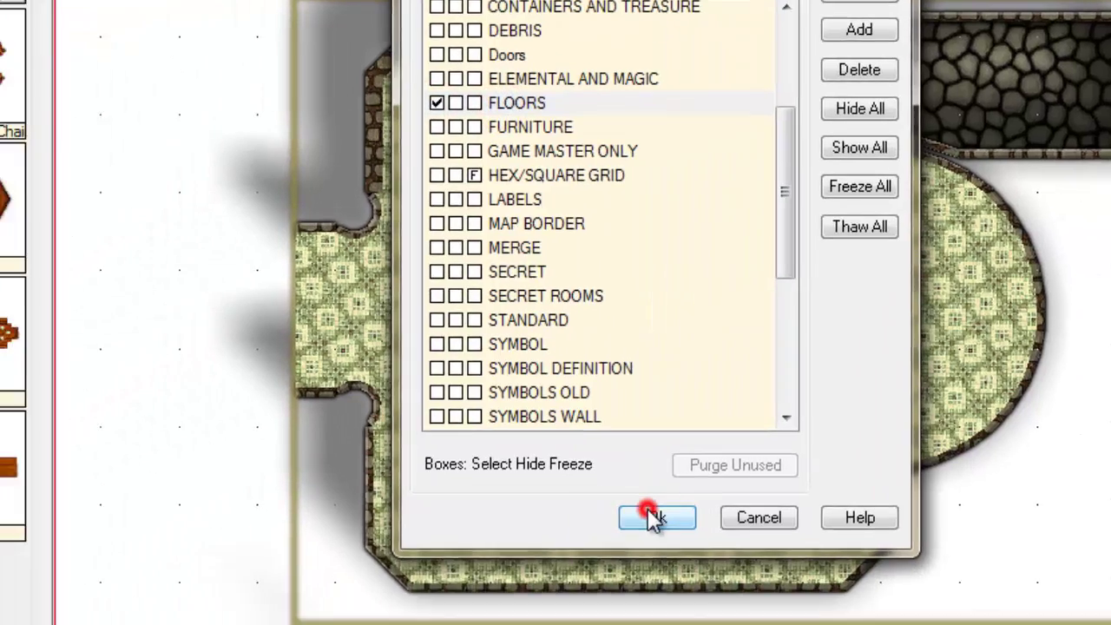
click(444, 603)
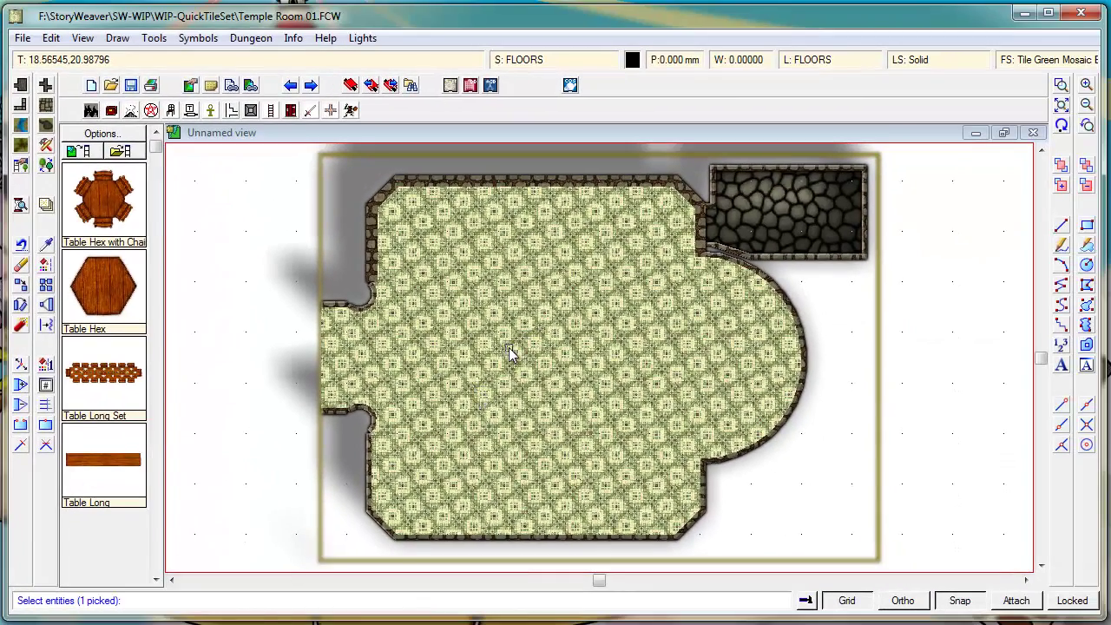
Step: Finish picking and drop a single copy of the floor shape to the right of the map
right_click(544, 354)
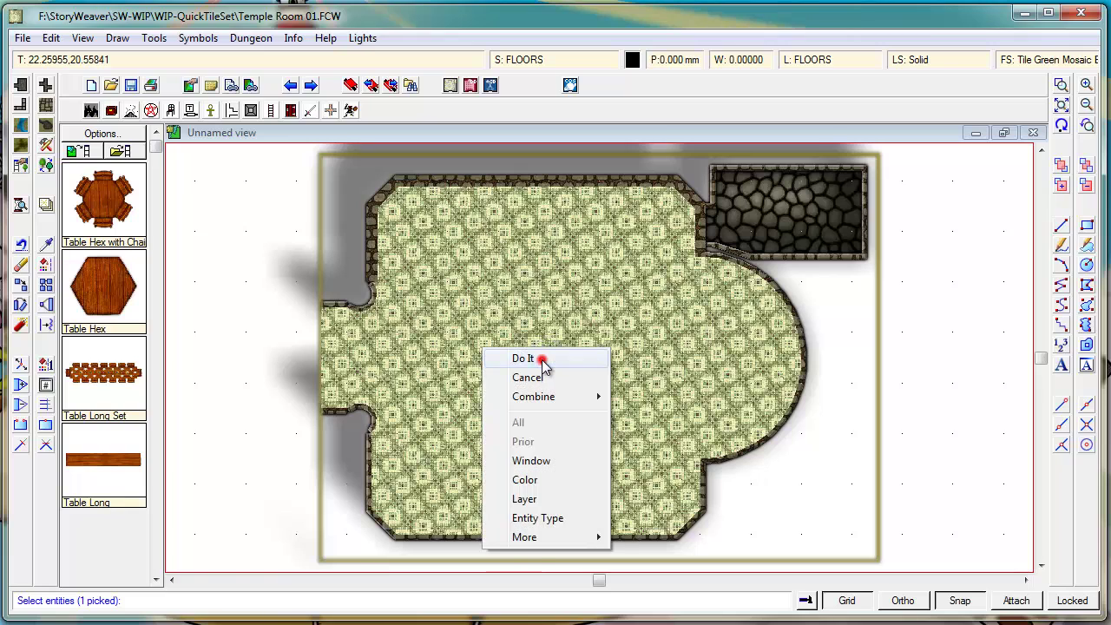
click(527, 358)
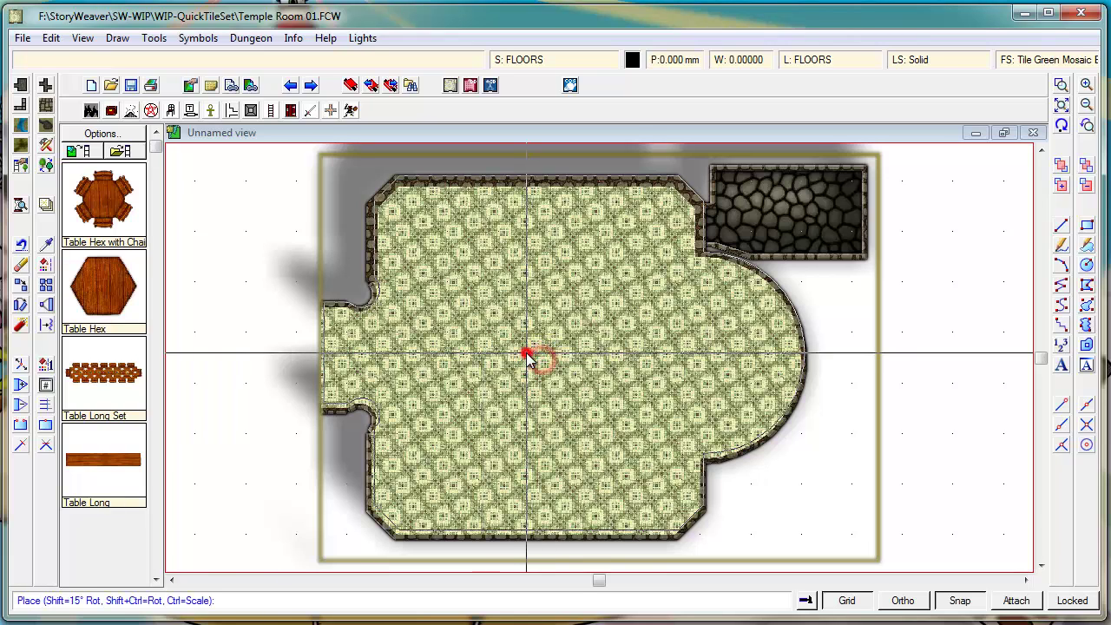
click(1087, 104)
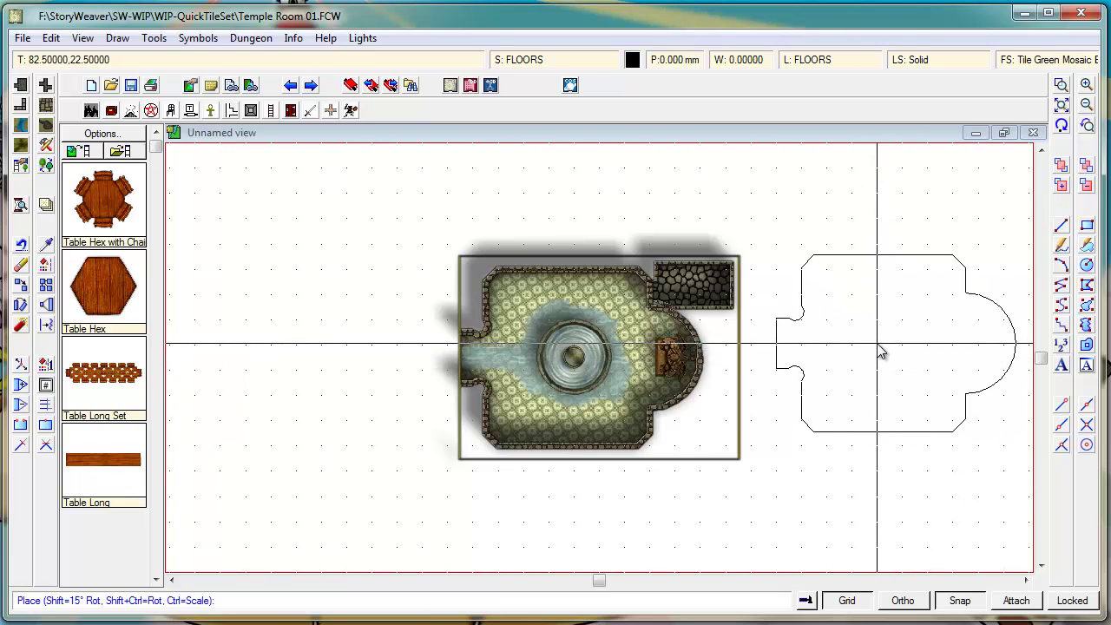
click(876, 345)
right_click(799, 421)
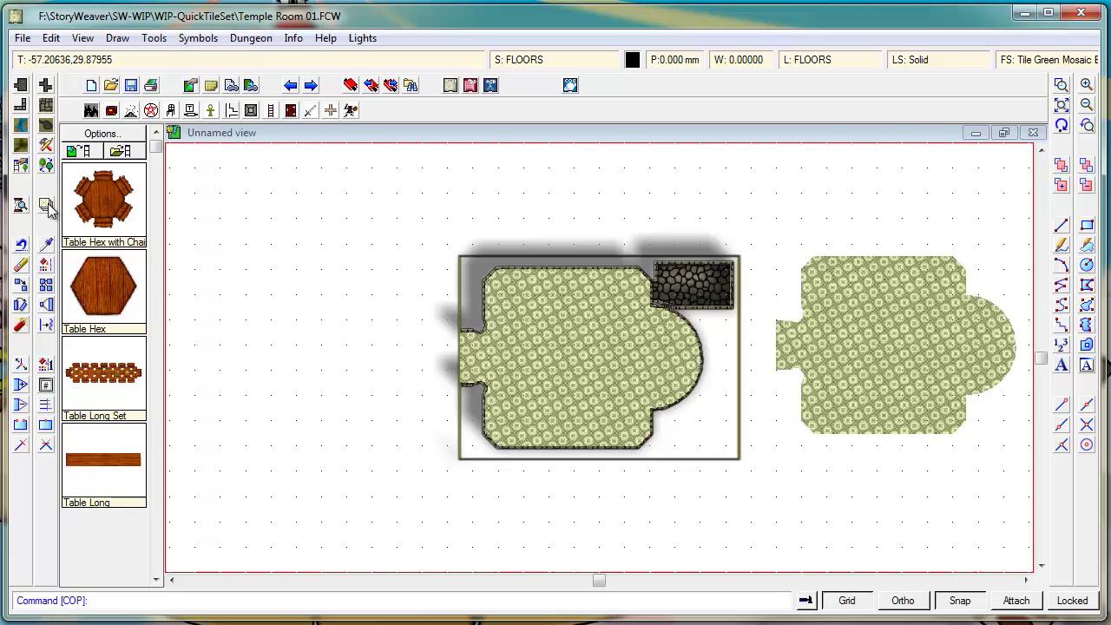
Step: Pick the stone-floored secret room, combining And (Both) with a FLOORS layer filter
click(46, 287)
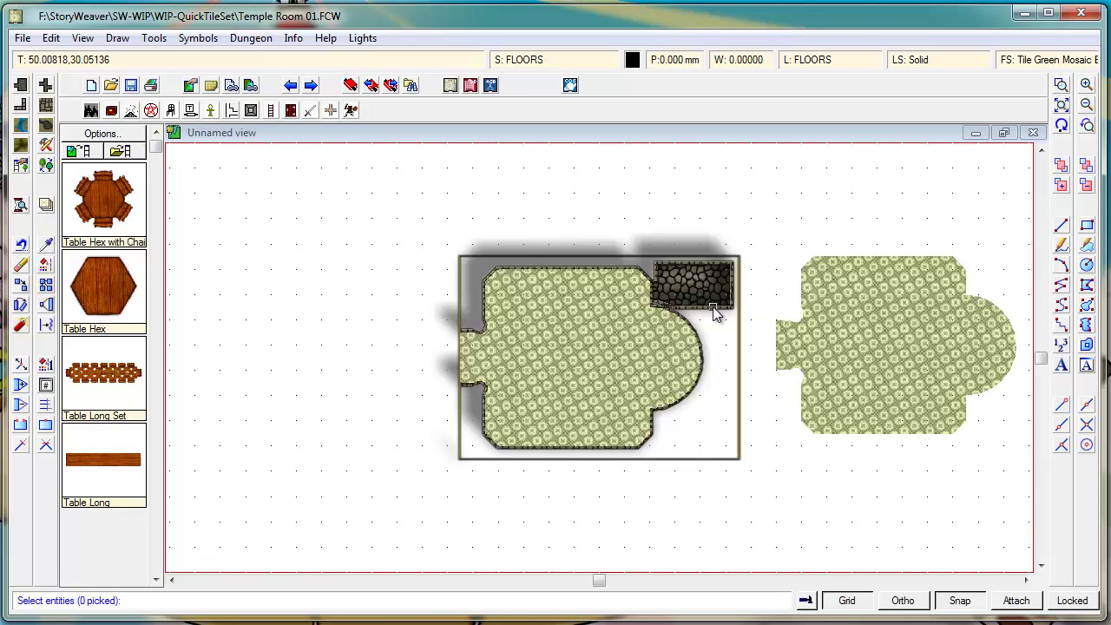
click(713, 314)
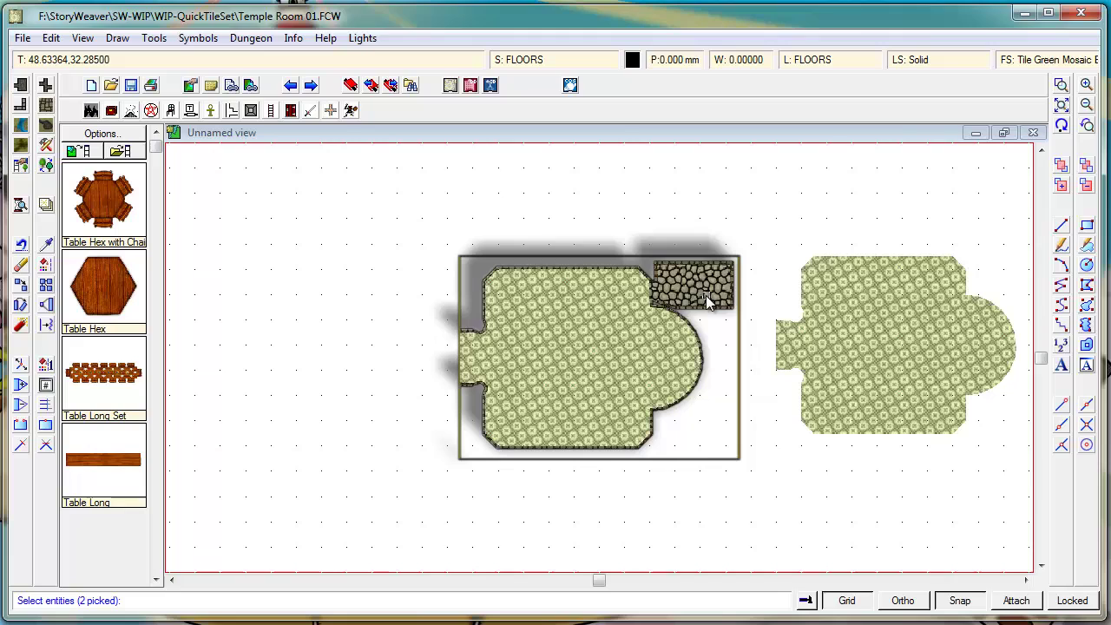
right_click(705, 295)
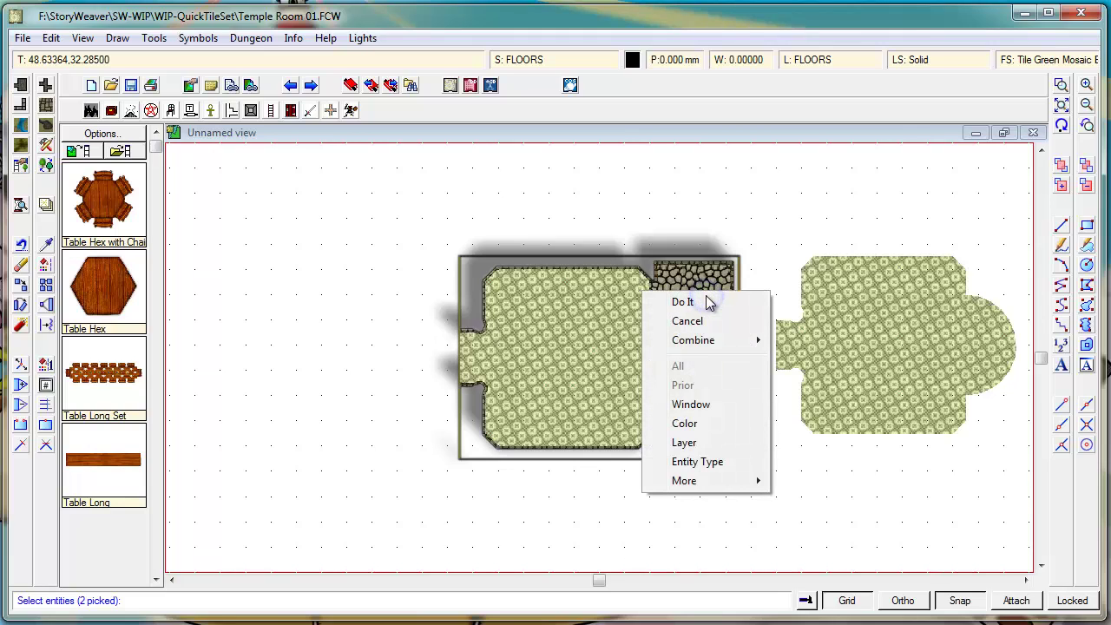
click(710, 340)
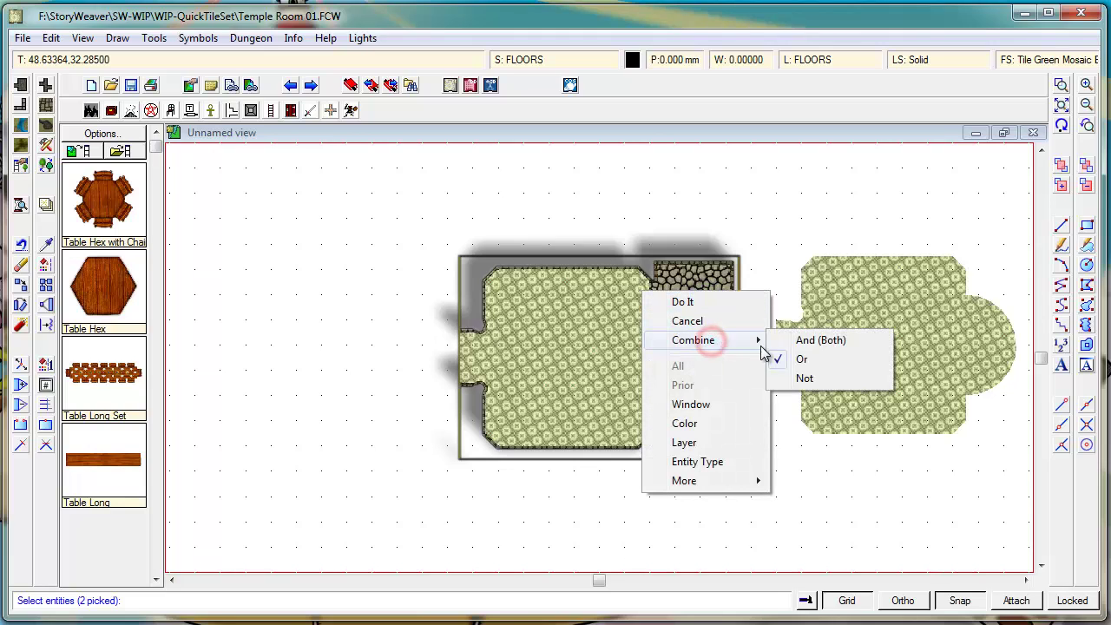
click(818, 340)
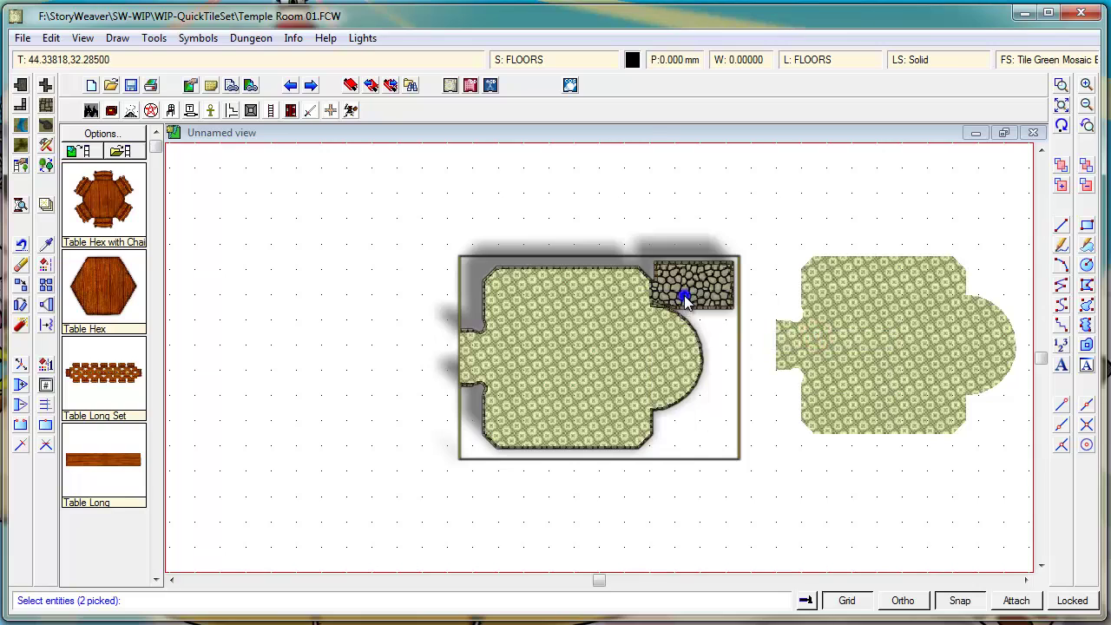
right_click(686, 298)
click(692, 446)
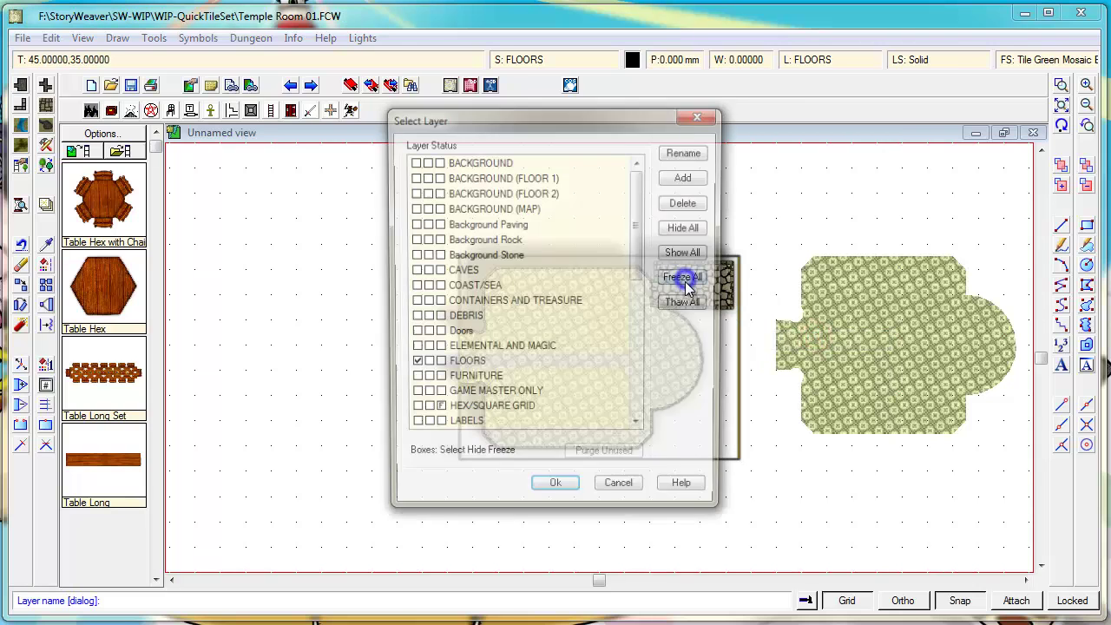
click(552, 493)
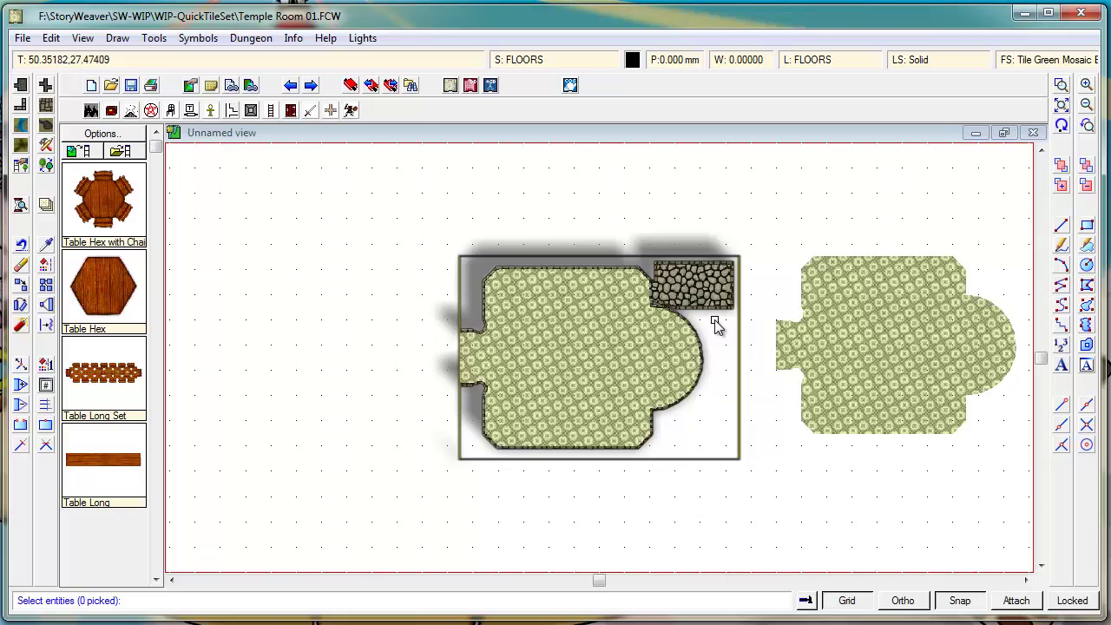
Step: Redraw the map, start a copy picking the temple room pieces, and combine criteria with And (Both)
key(ctrl+r)
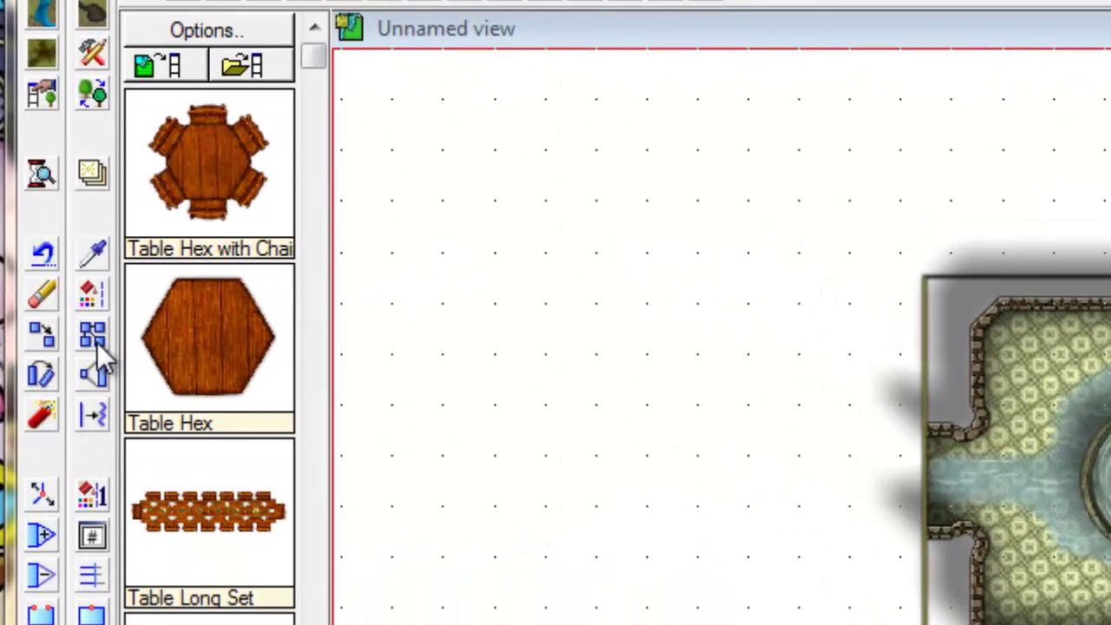
click(96, 341)
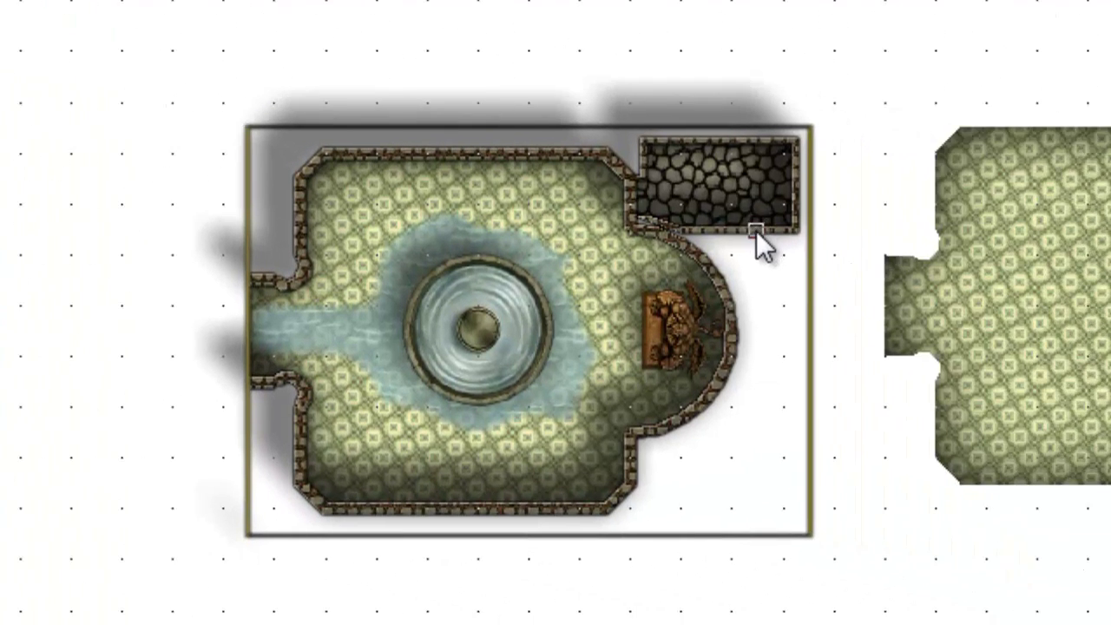
click(963, 271)
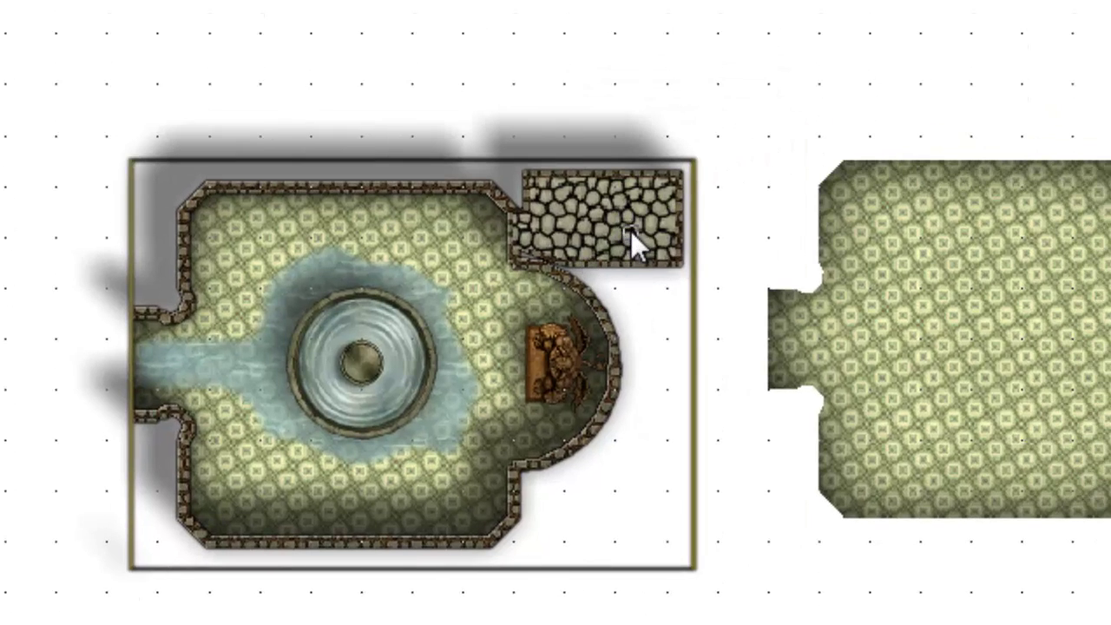
right_click(630, 230)
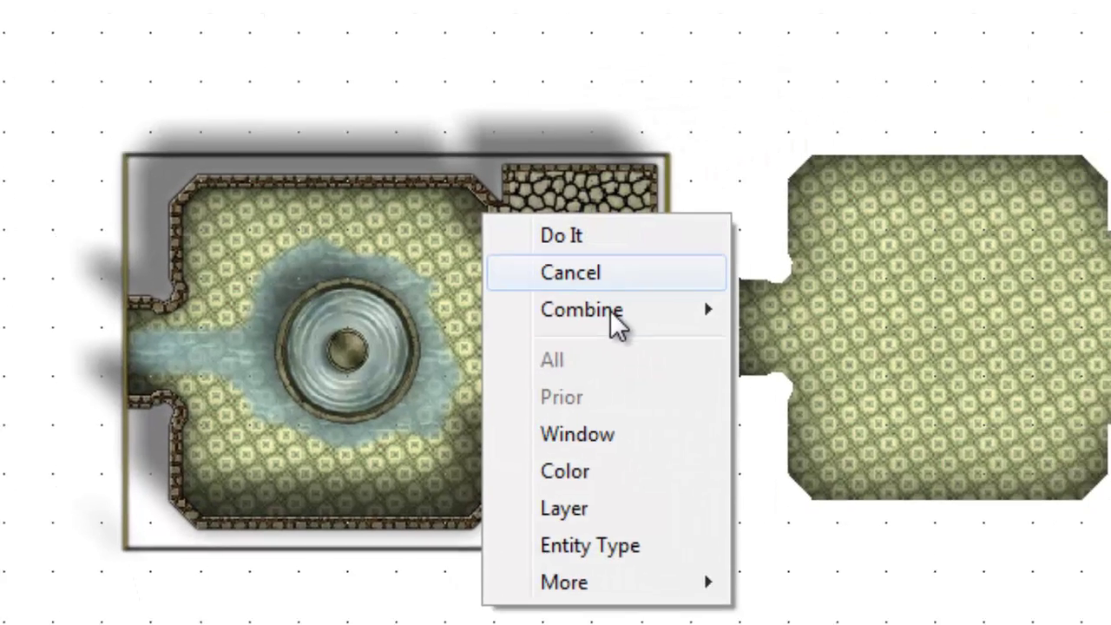
mouse_move(607, 320)
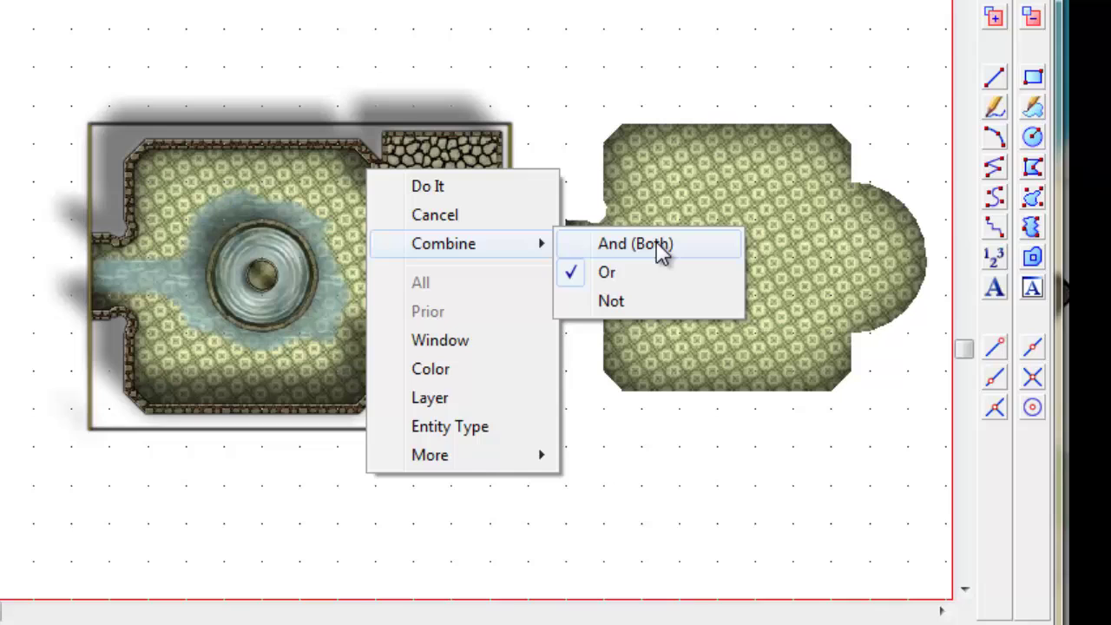
click(657, 244)
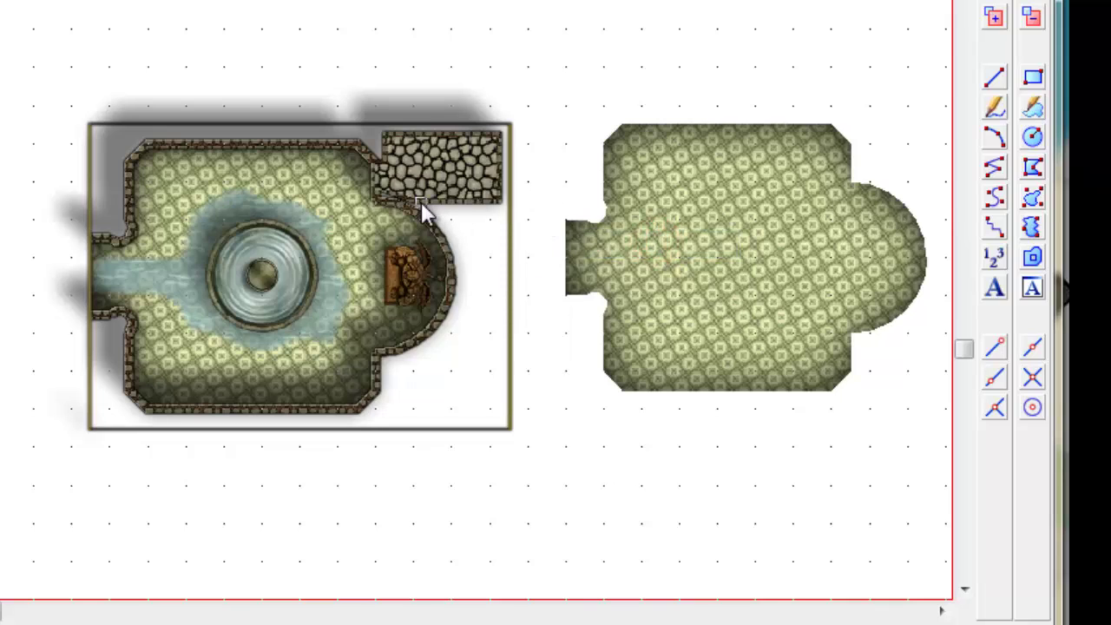
Step: Filter the pick by fill style to Wall Cobble Grey
right_click(421, 204)
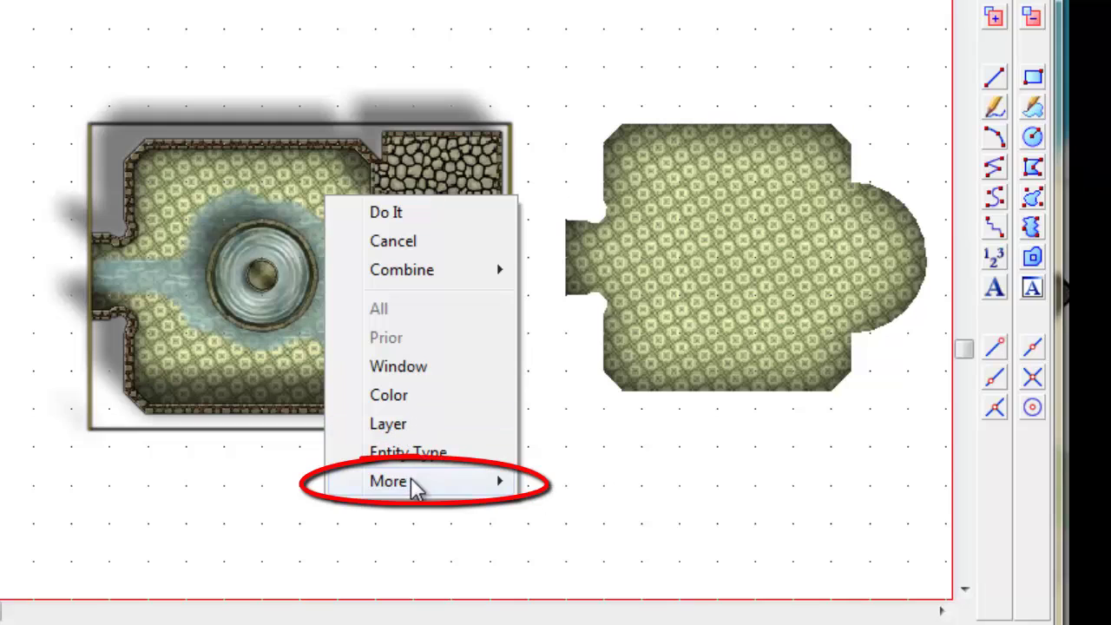
mouse_move(414, 486)
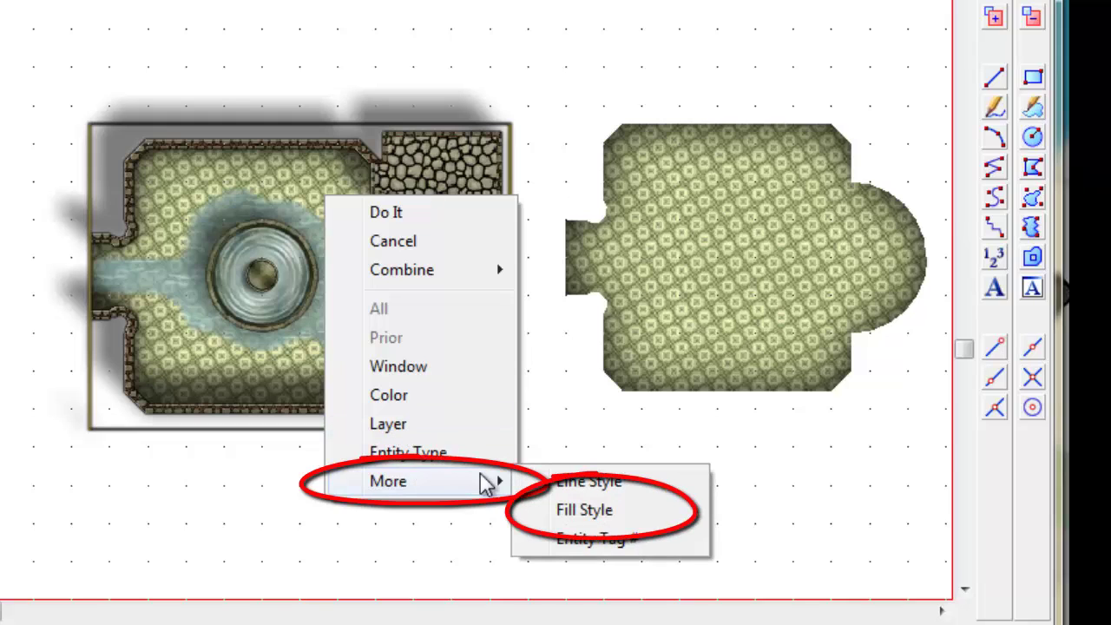
click(599, 511)
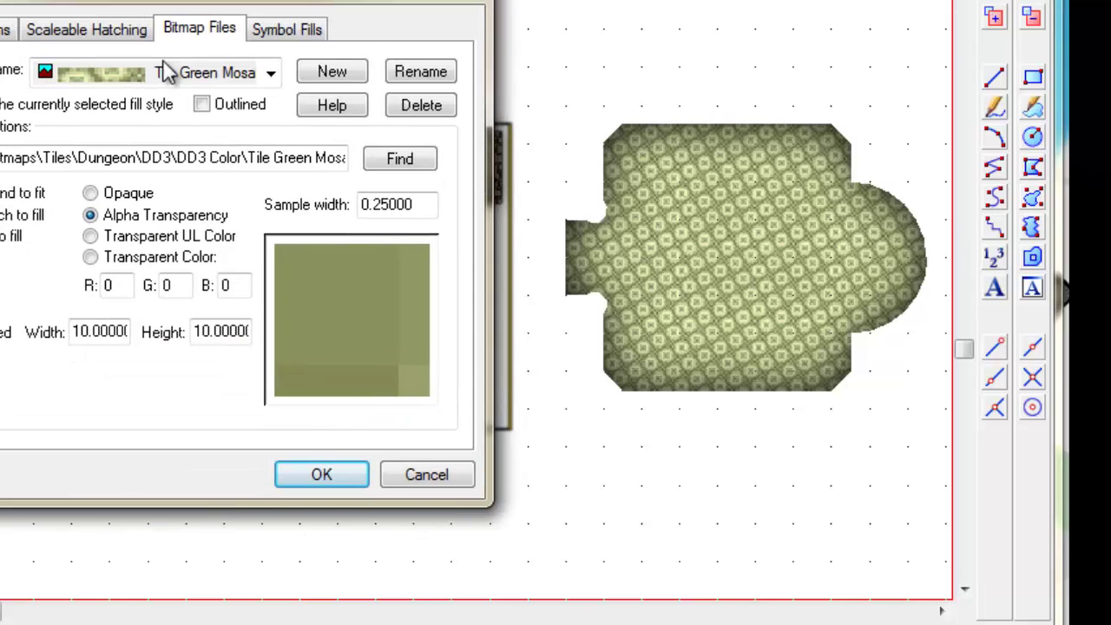
click(271, 73)
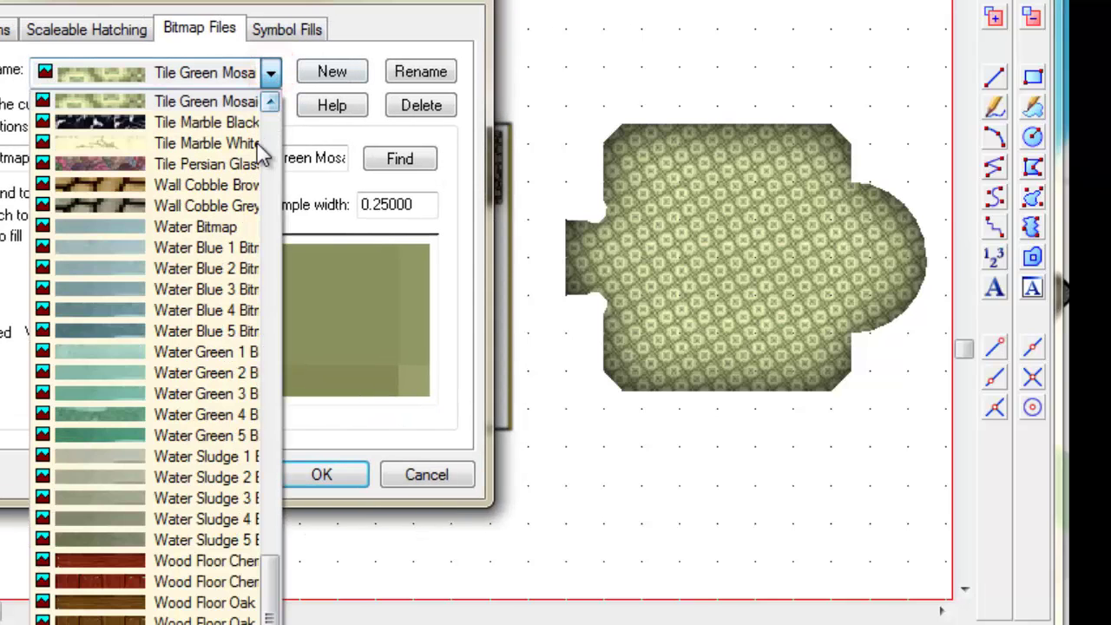
click(227, 206)
click(321, 472)
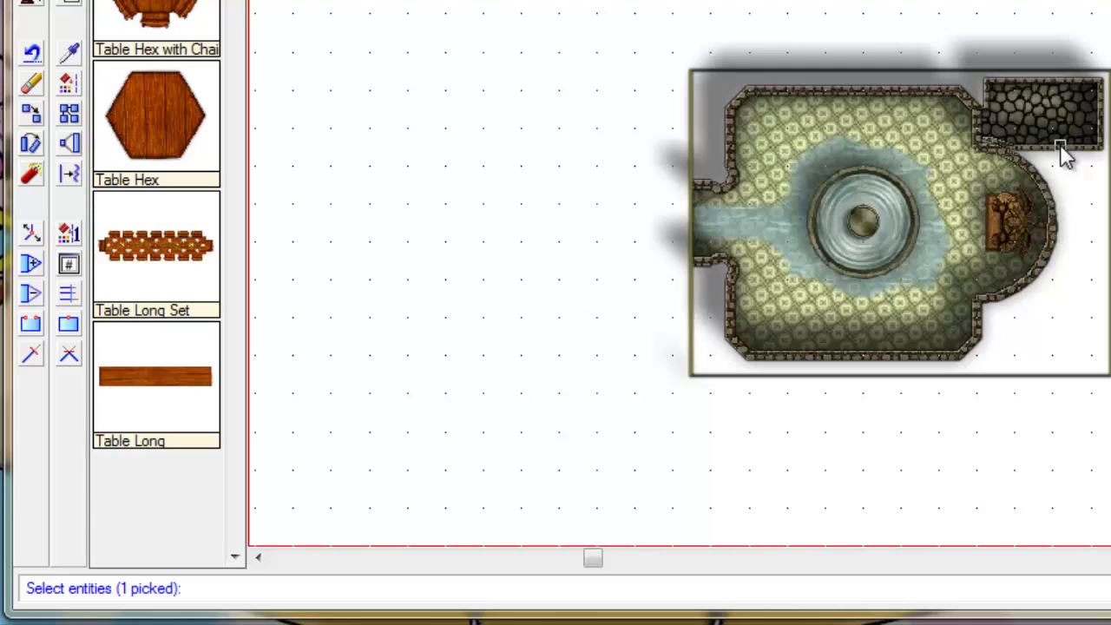
Step: Copy the cobblestone patch from its corner onto the right floor copy's top-right corner
right_click(1056, 138)
click(1053, 136)
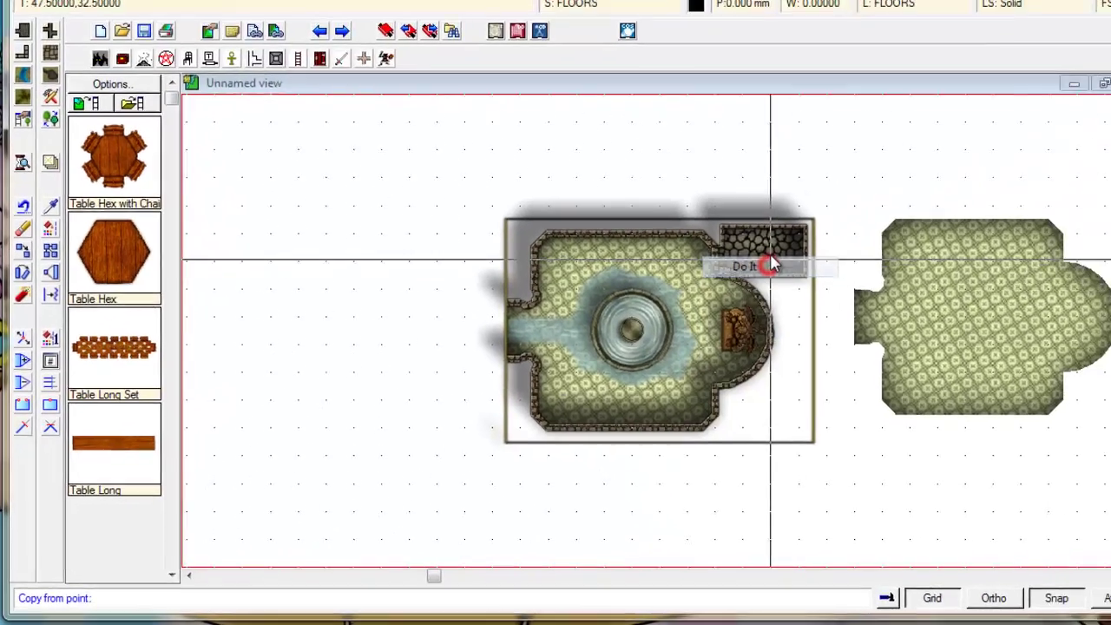
click(1049, 123)
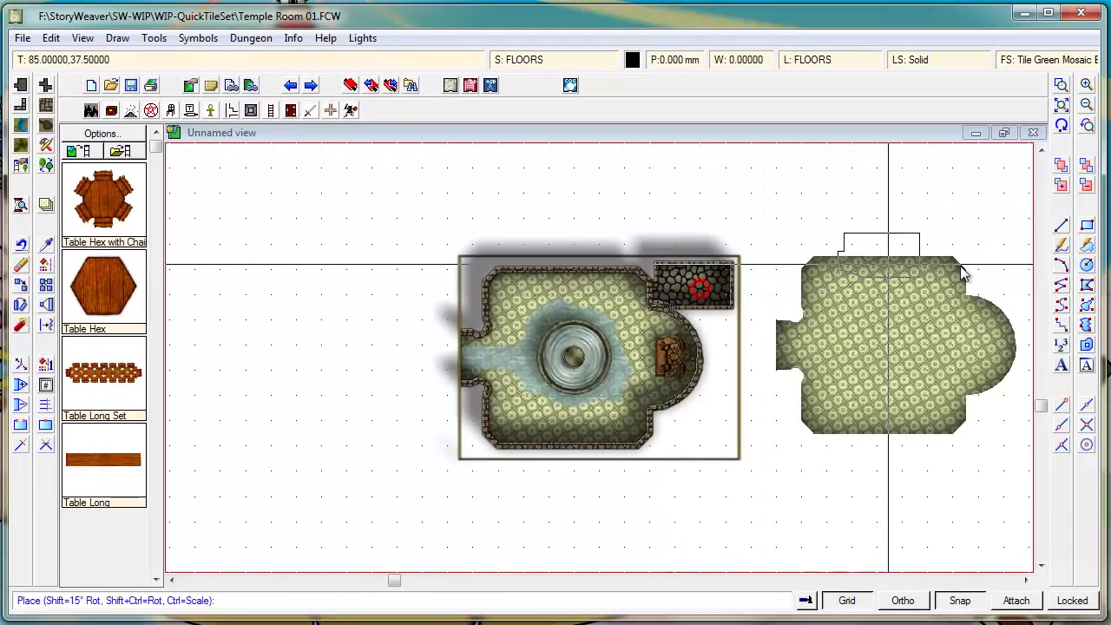
click(1023, 292)
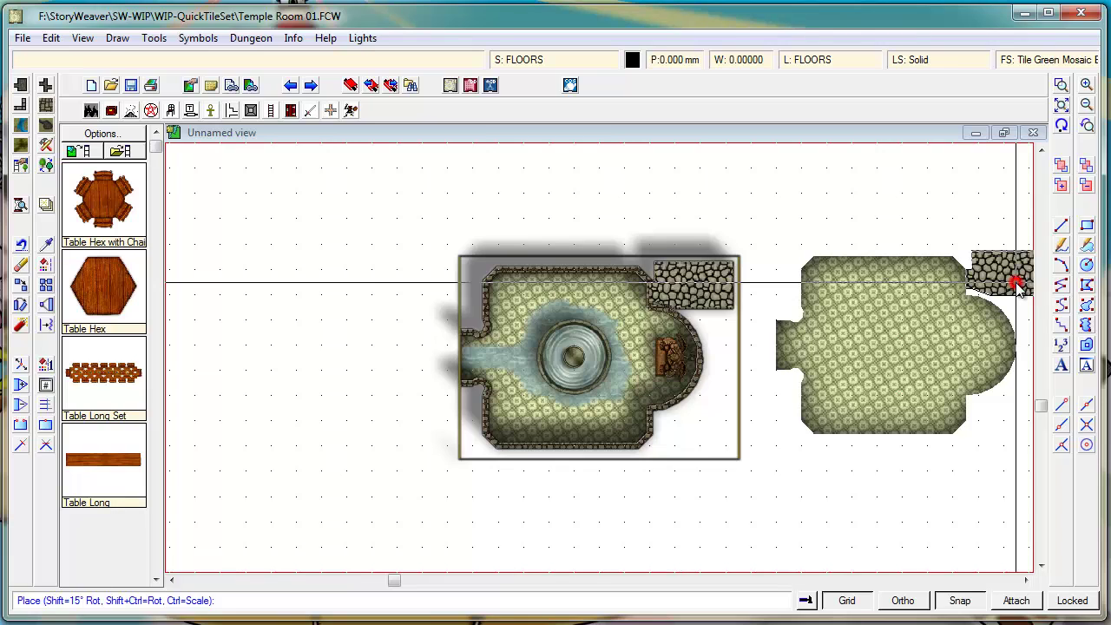
click(1027, 581)
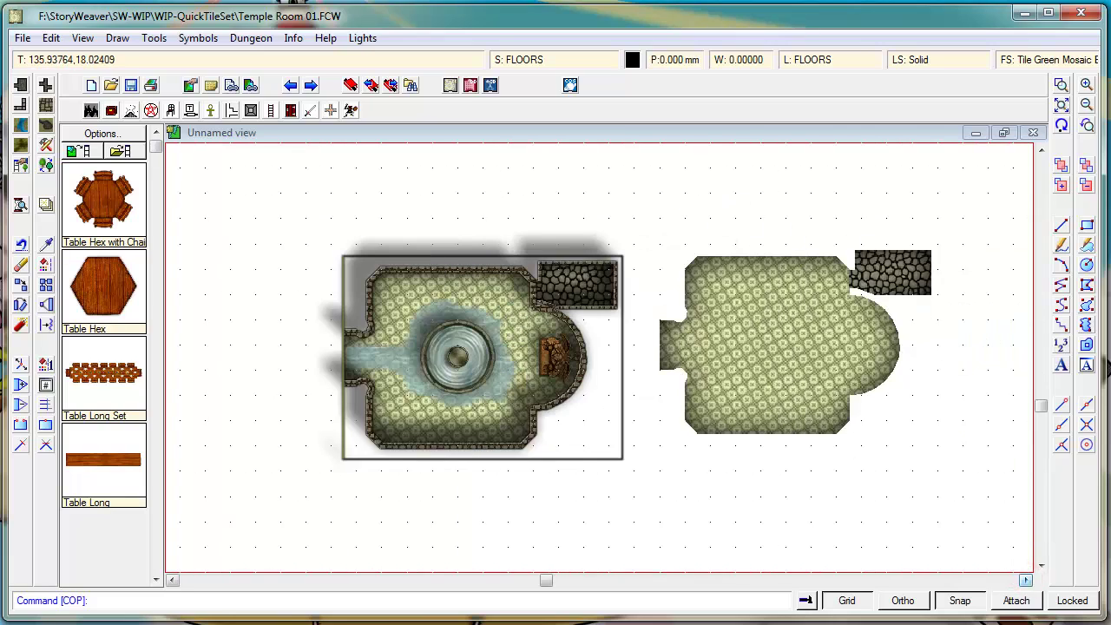
click(1085, 346)
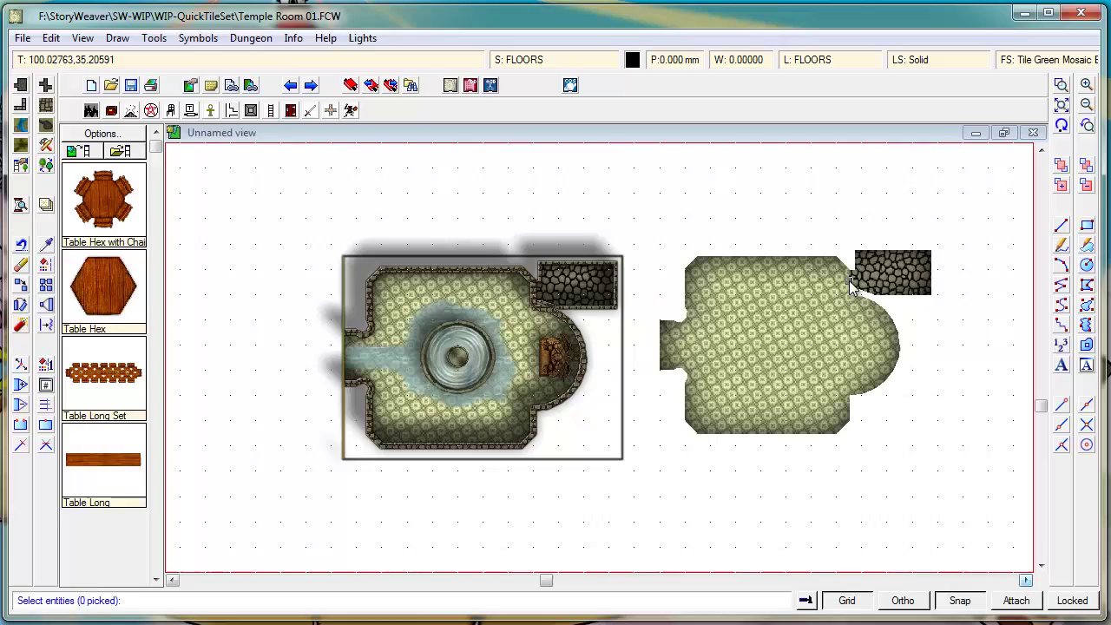
Step: Refill the copied cobblestone patch with the Tile Green Mosaic floor fill
click(850, 280)
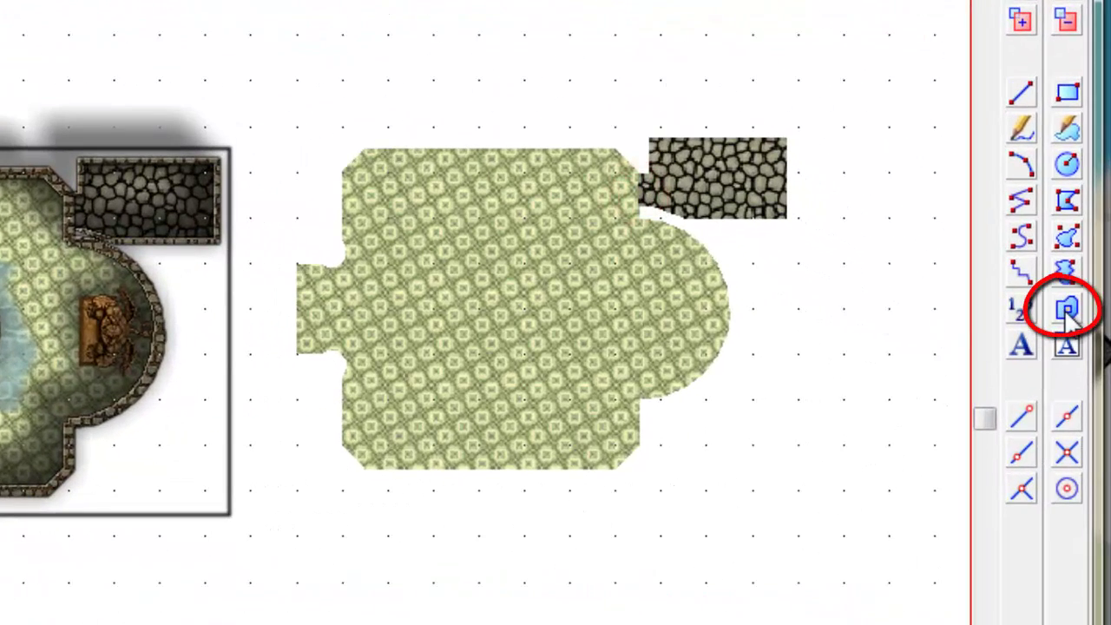
right_click(725, 327)
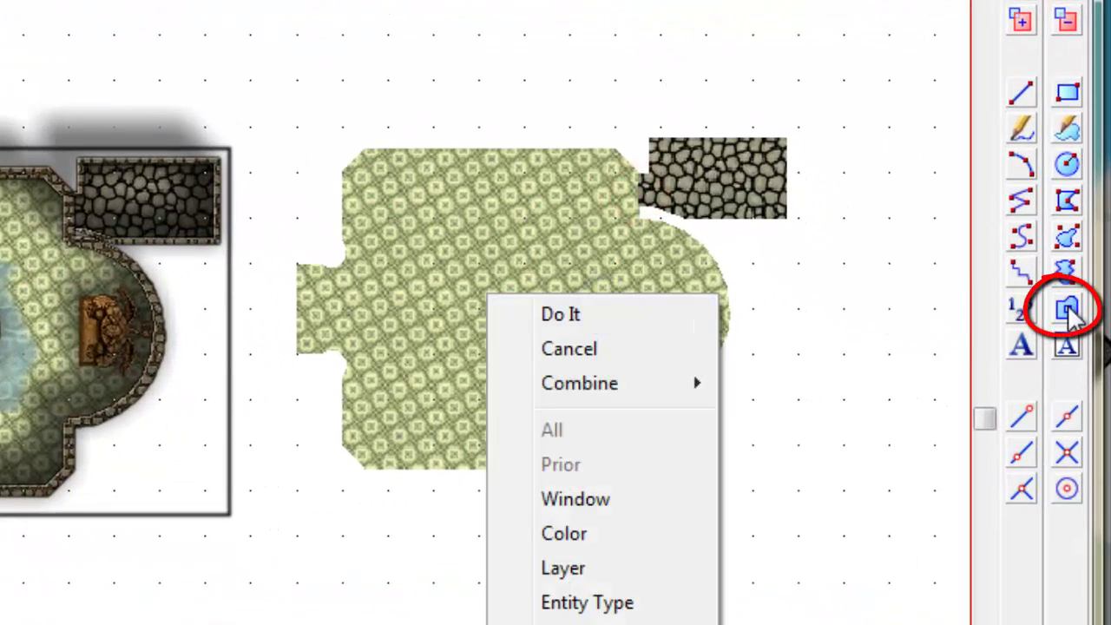
click(573, 314)
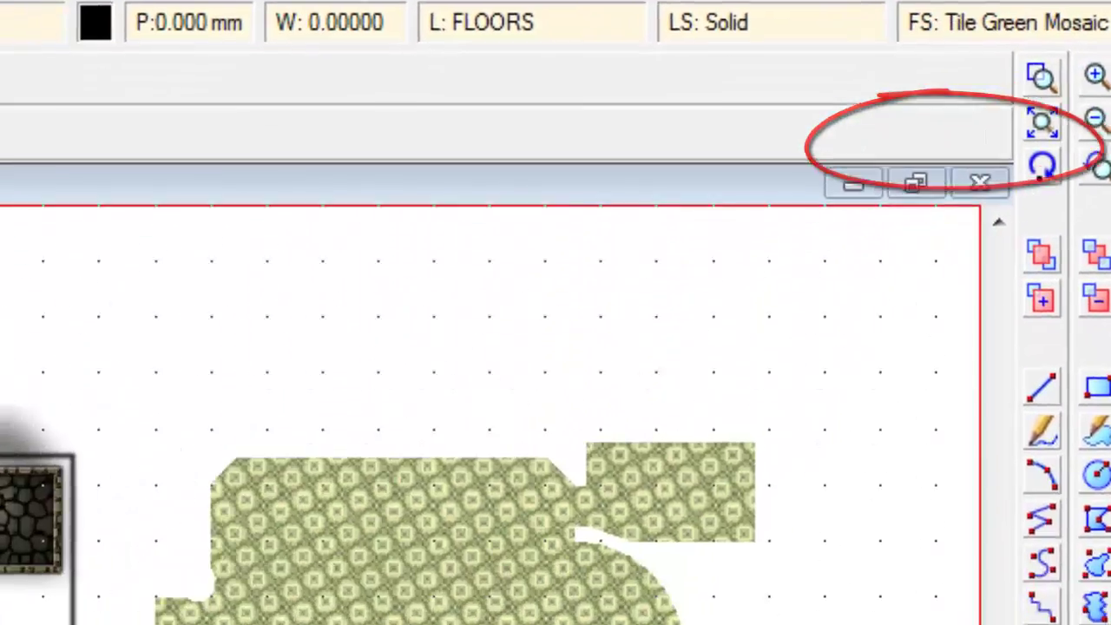
Step: Create a new scaleable hatching fill style named '5f Grid' from the .25 Crosshatch
click(954, 147)
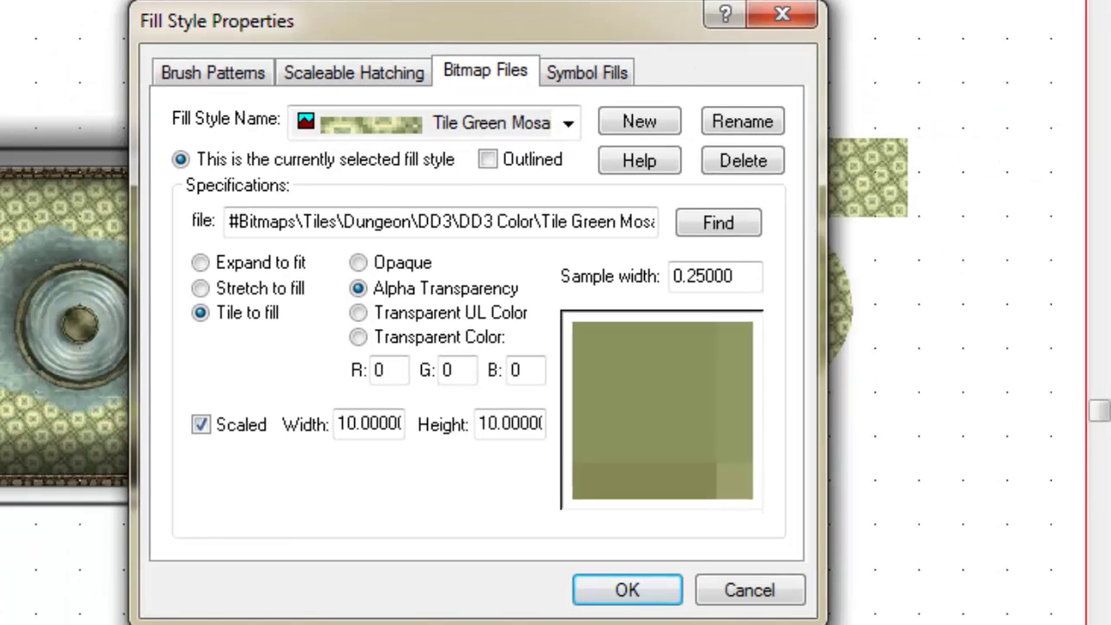
drag(583, 33, 611, 23)
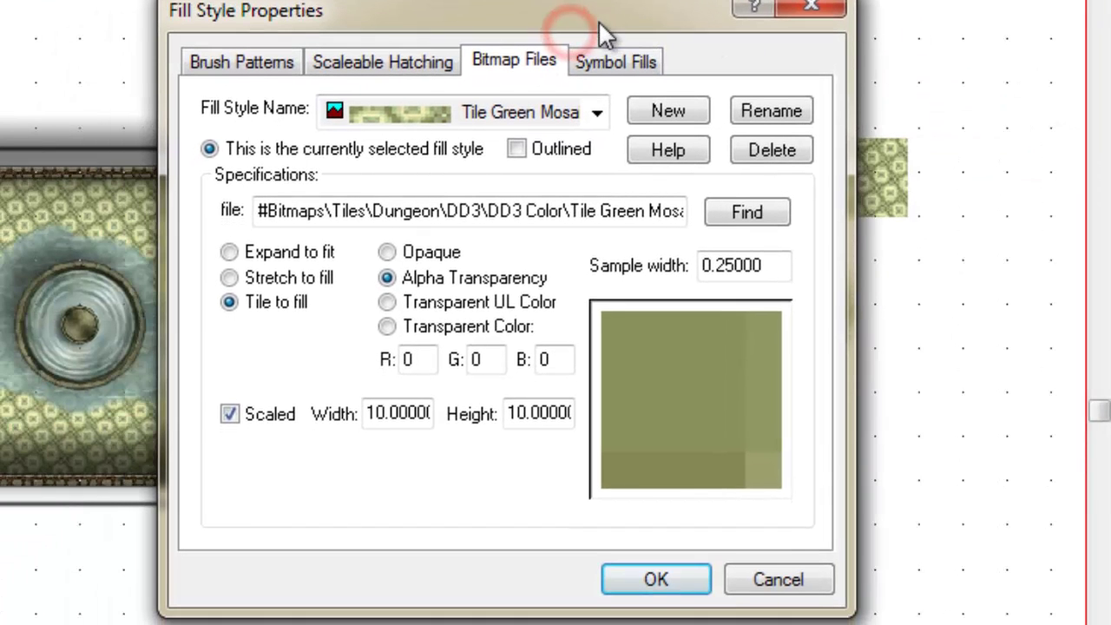
click(384, 64)
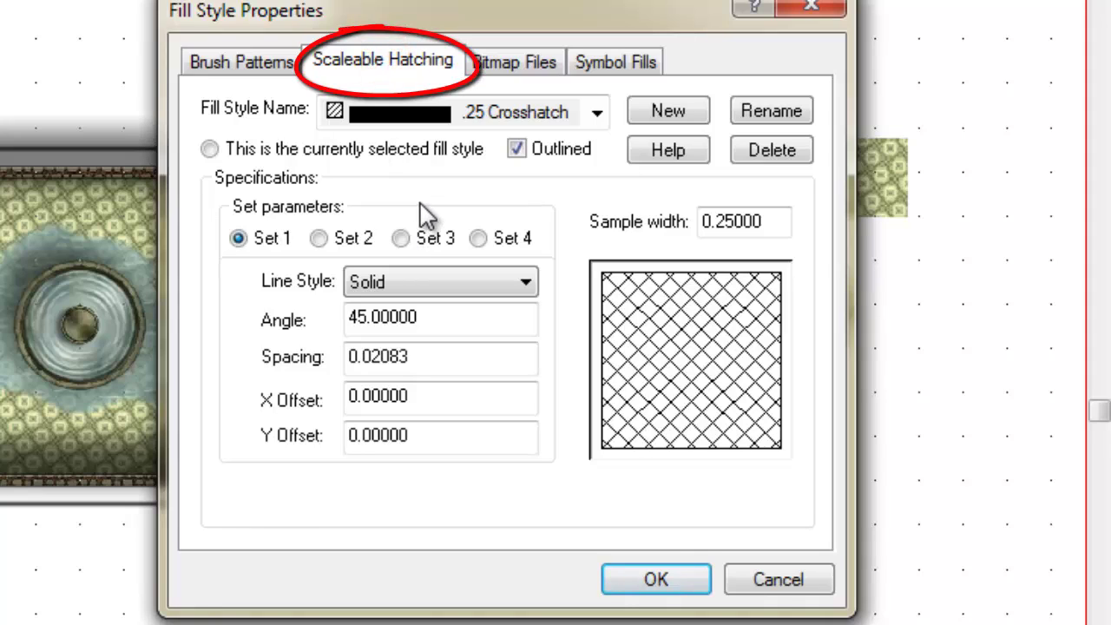
click(669, 113)
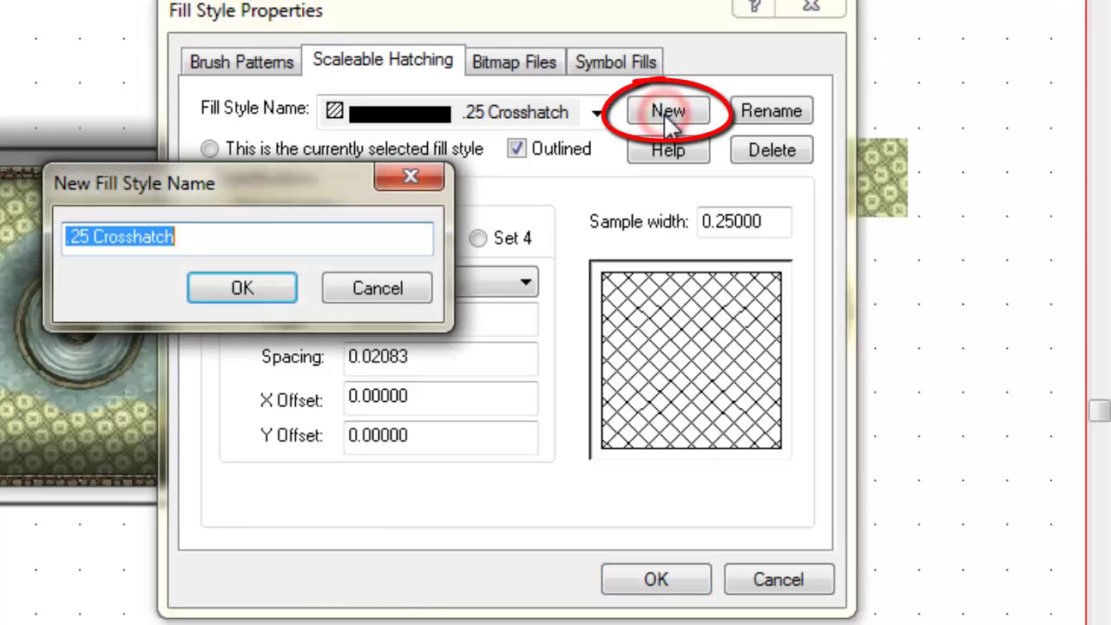
text(5)
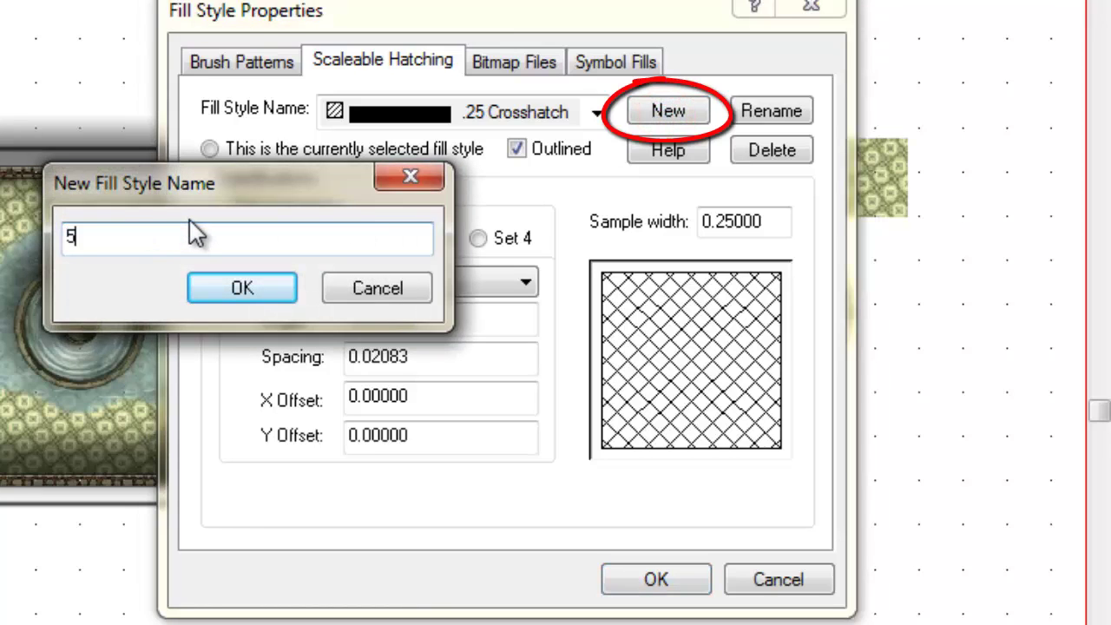
text(f Grid)
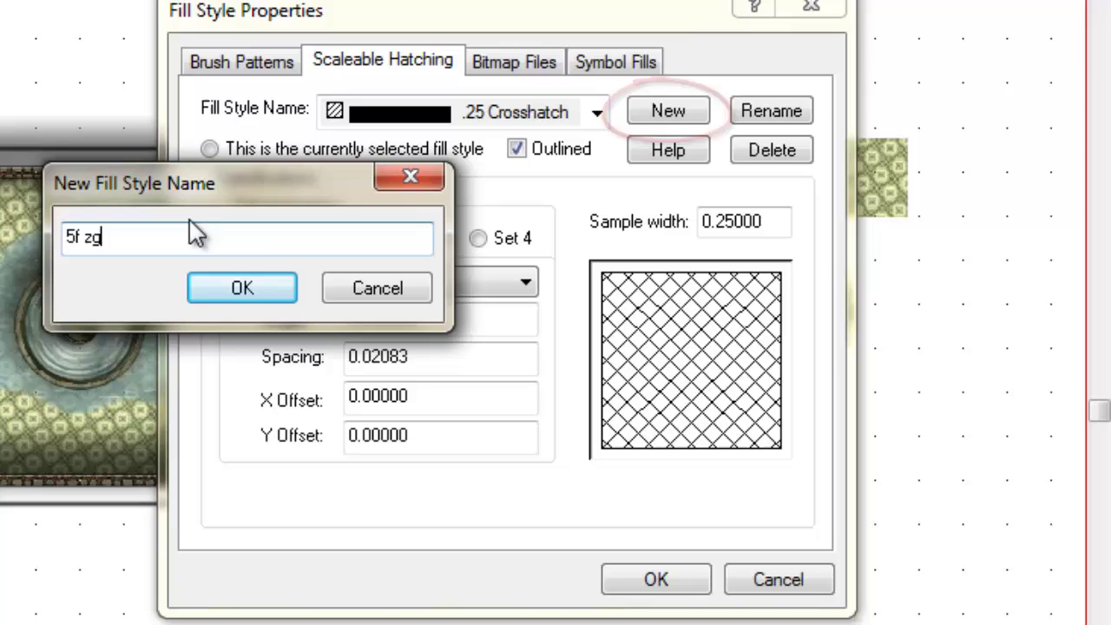
click(254, 287)
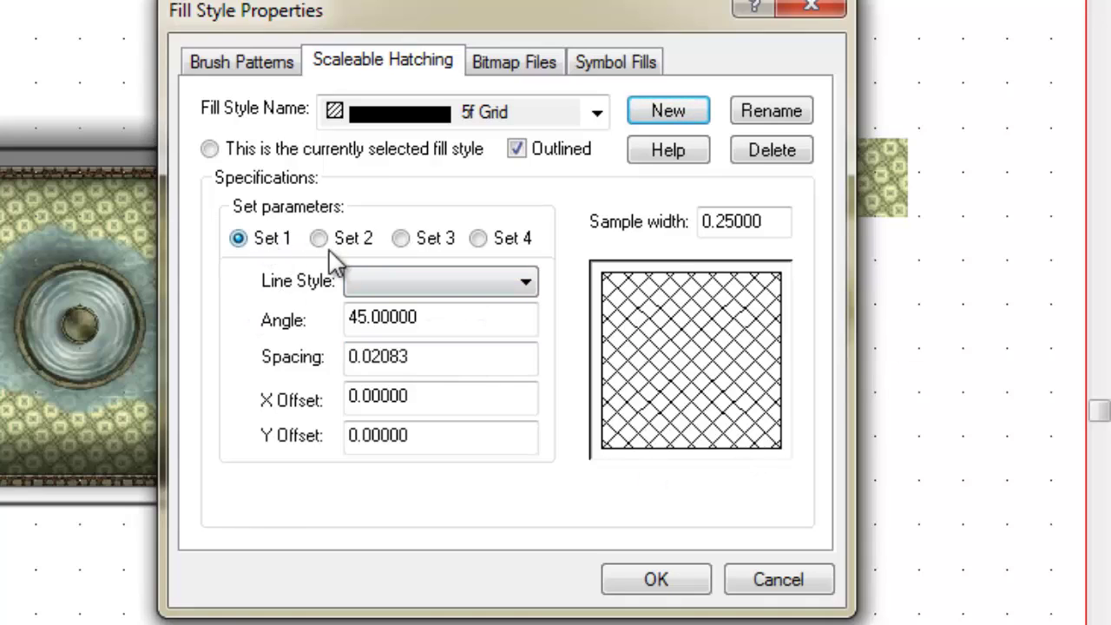
Step: Set hatch set 1 to solid lines at angle 0 and spacing 5, with sample width 25
click(410, 289)
click(408, 306)
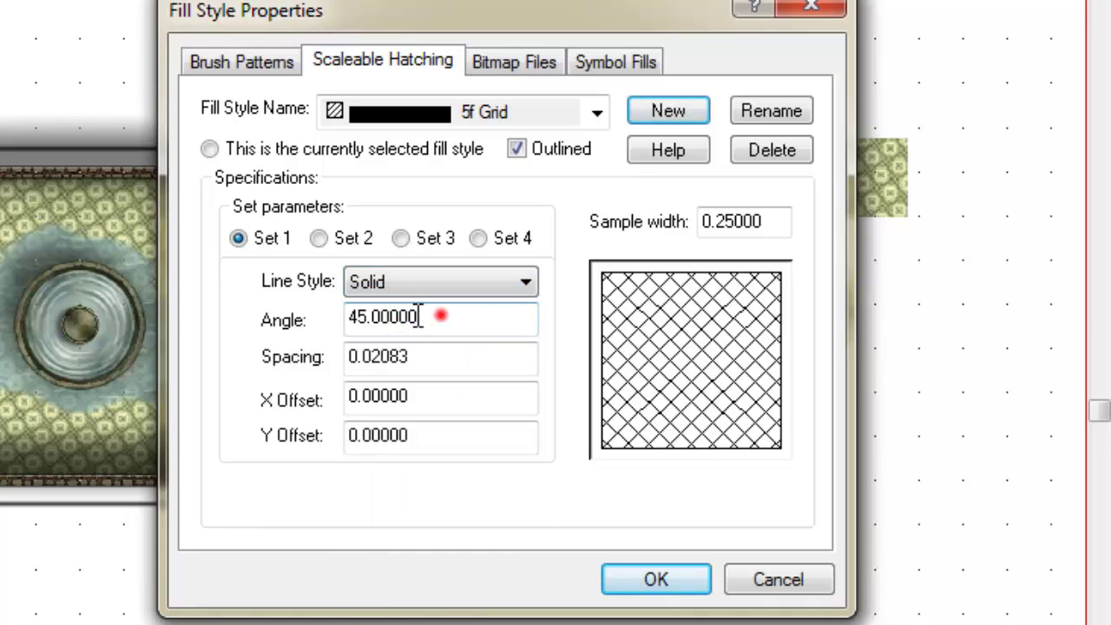
drag(420, 317, 318, 325)
text(0)
drag(424, 355, 338, 368)
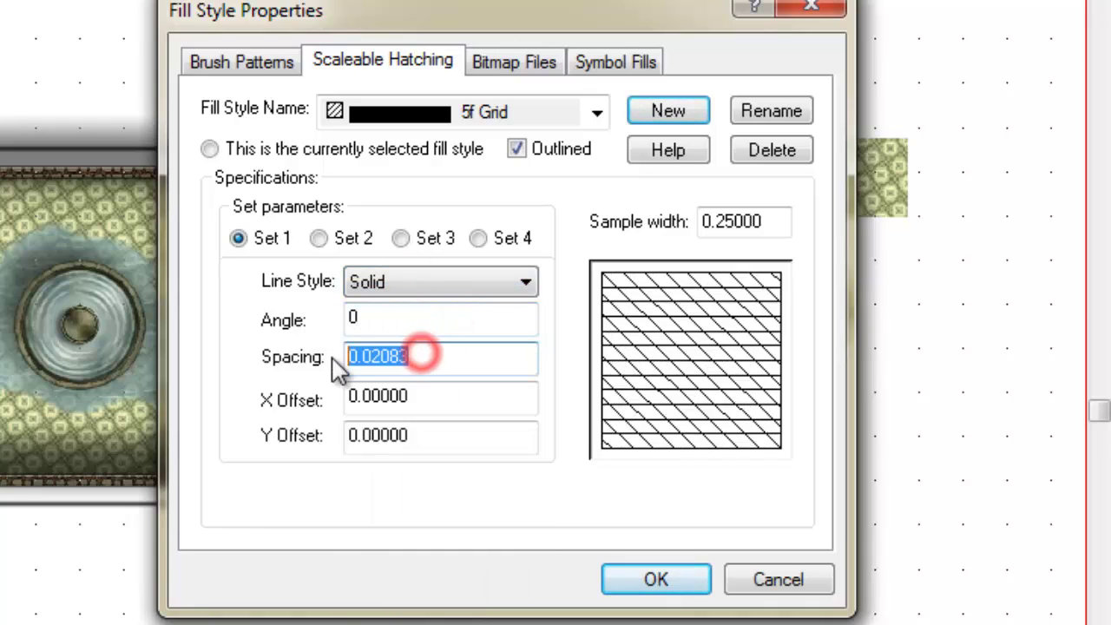
text(5)
click(451, 393)
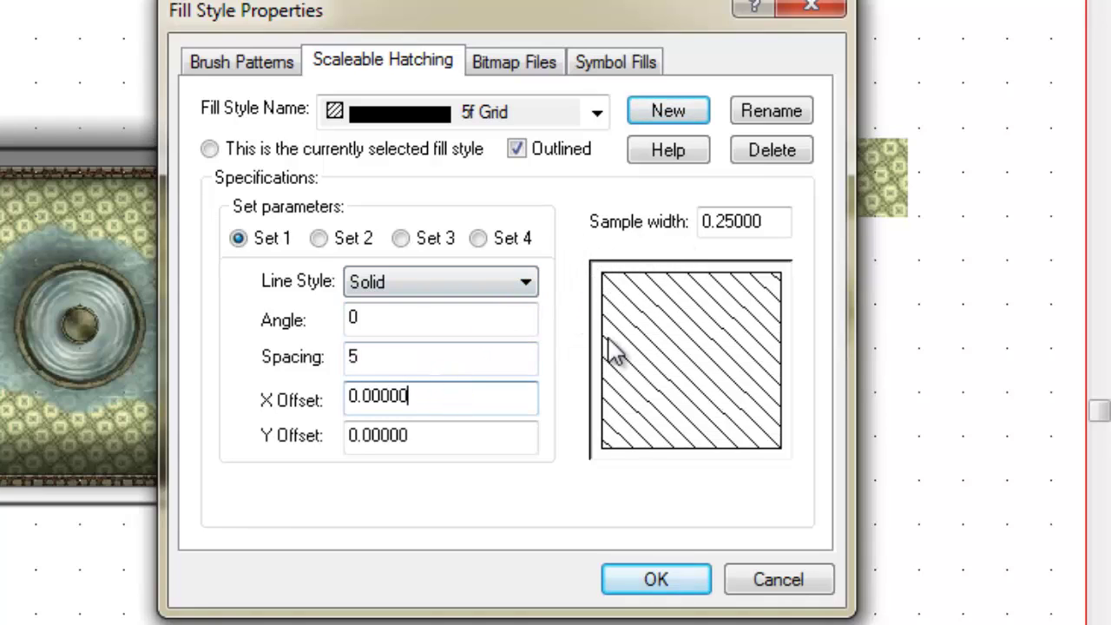
double_click(761, 221)
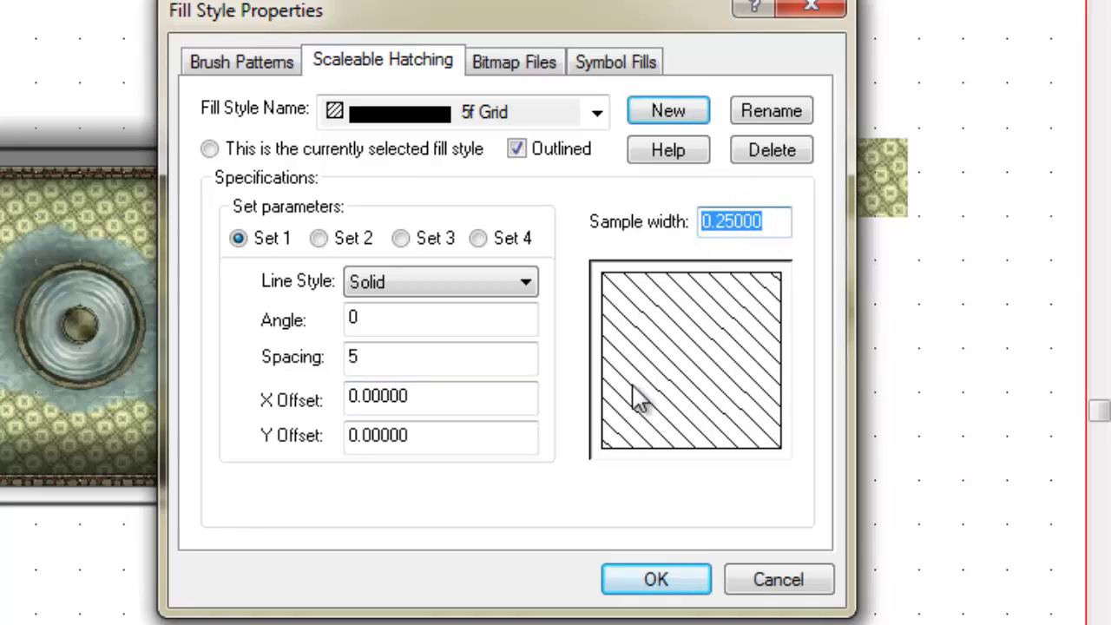
text(25)
key(Tab)
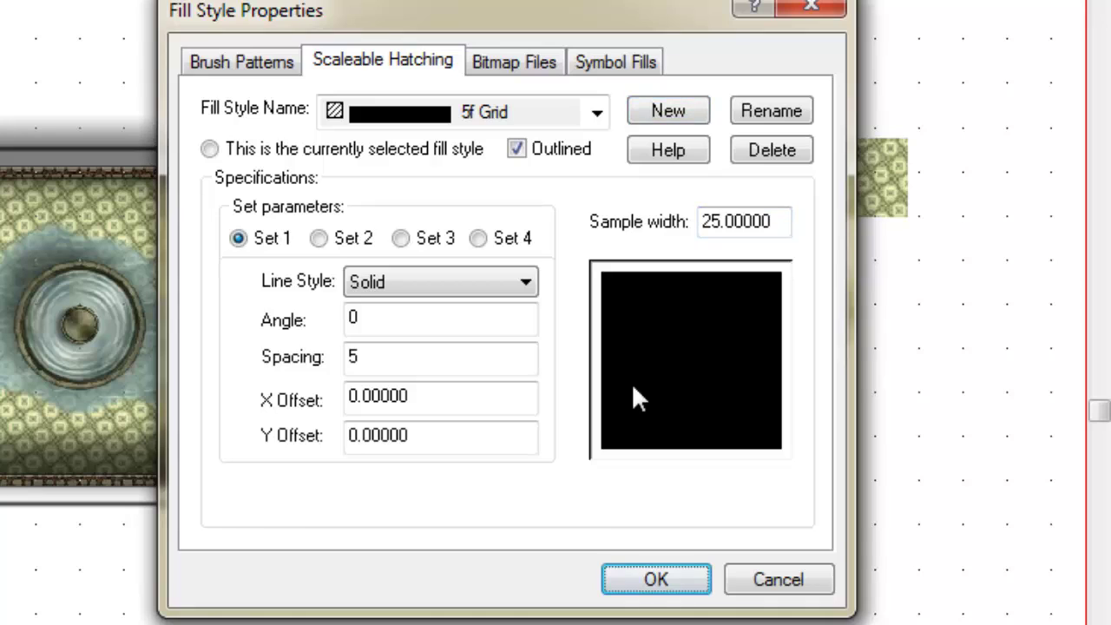
Step: Give the 5f Grid's second hatch set angle 90 and spacing 5
click(319, 238)
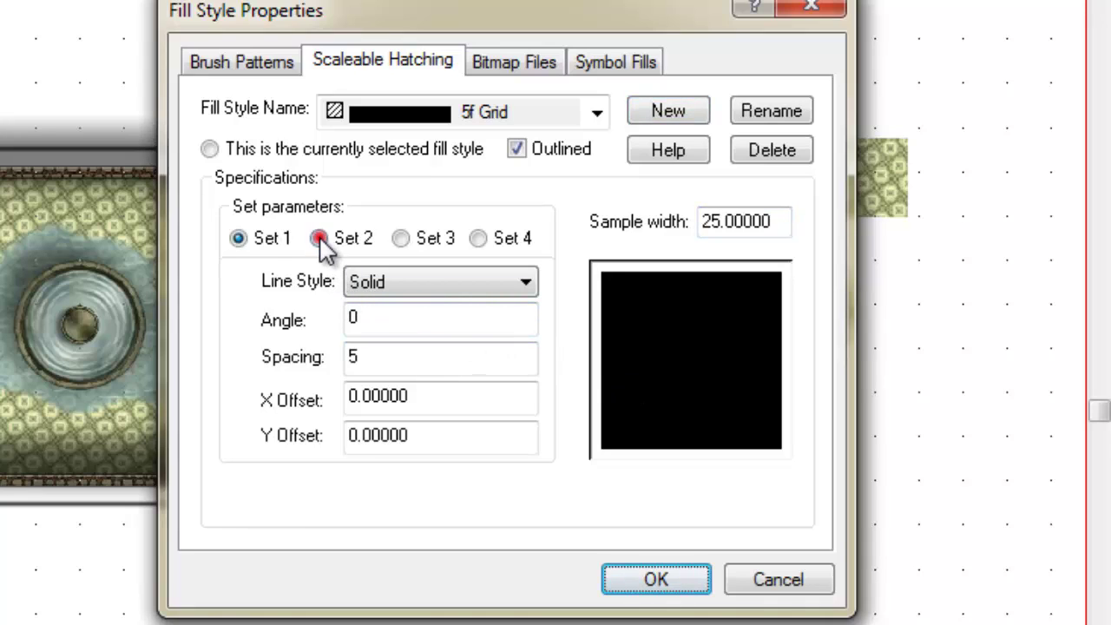
double_click(459, 317)
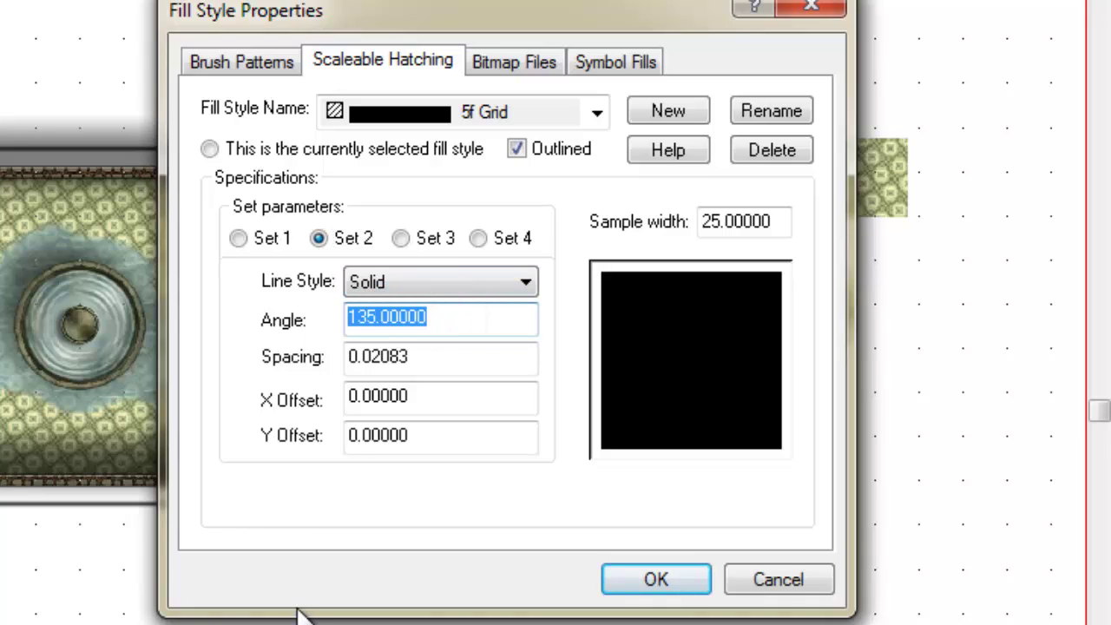
text(90)
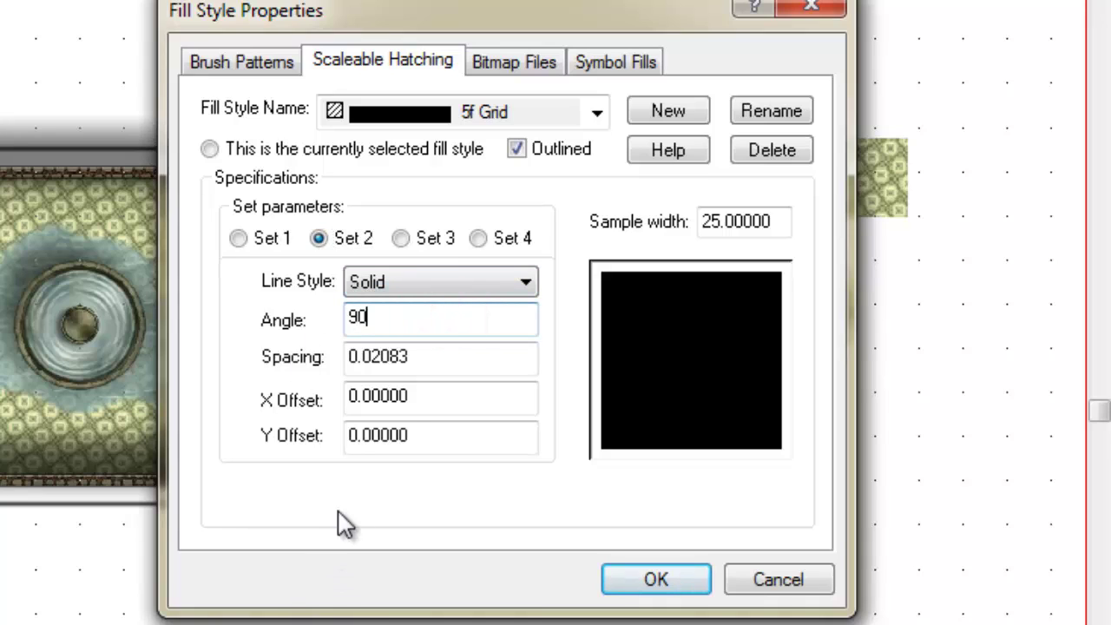
double_click(421, 357)
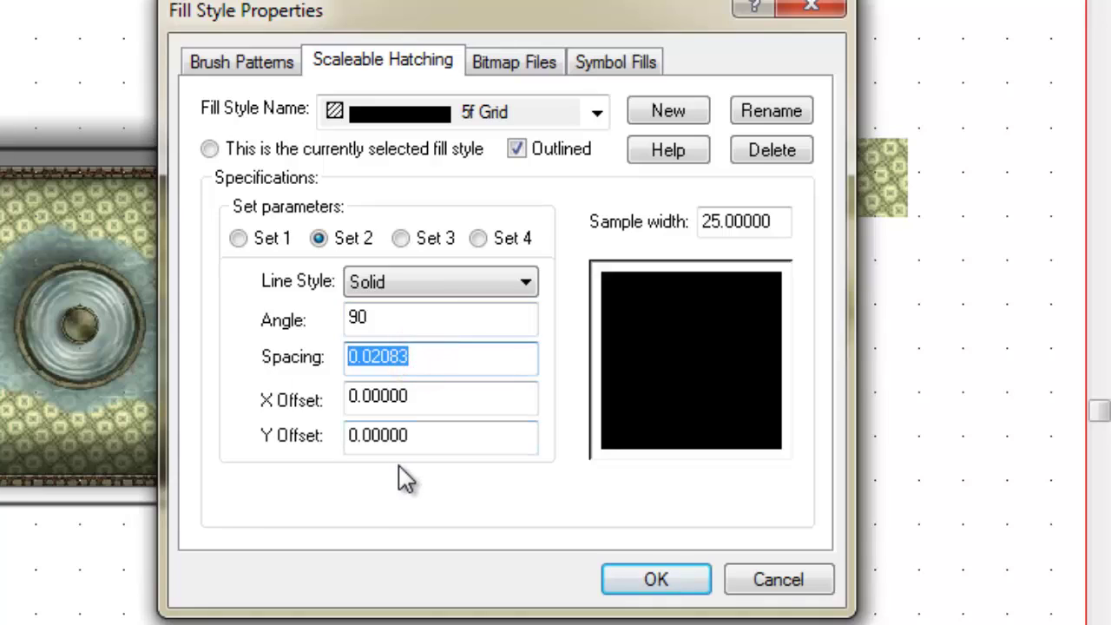
text(5)
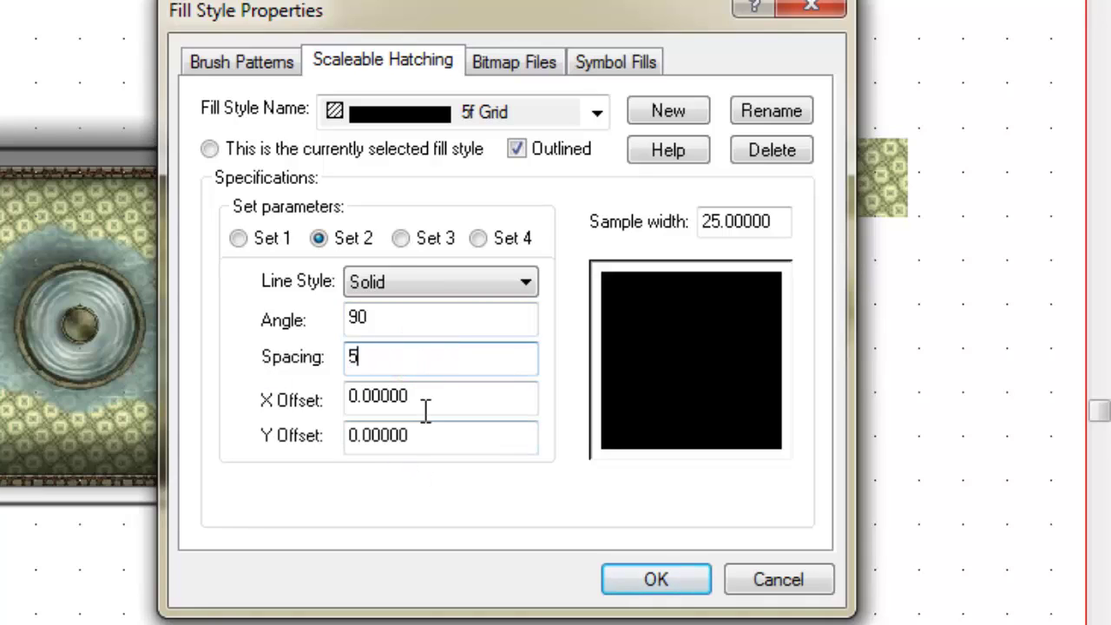
click(421, 397)
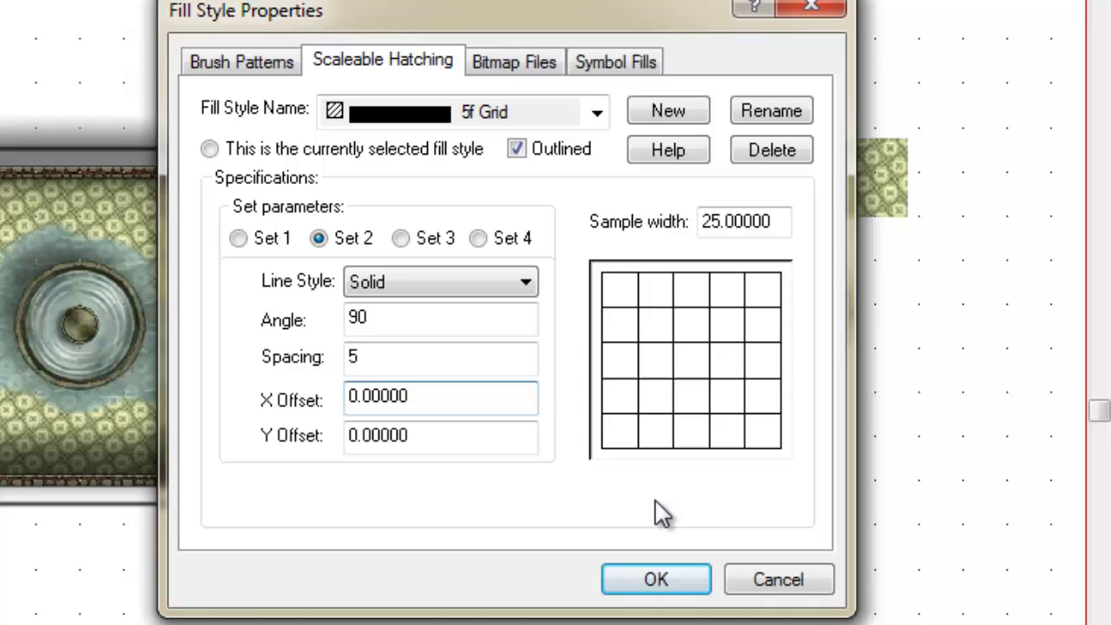
Step: Confirm hatch sets 3 and 4 are empty, review set 1, and save the fill style
click(402, 238)
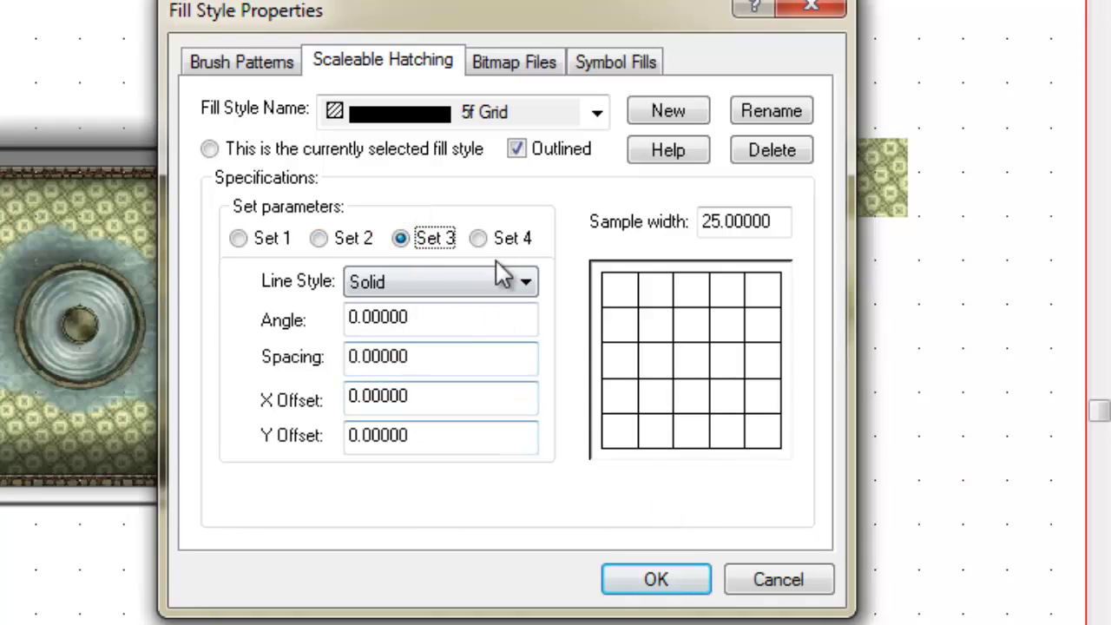
click(486, 239)
click(398, 239)
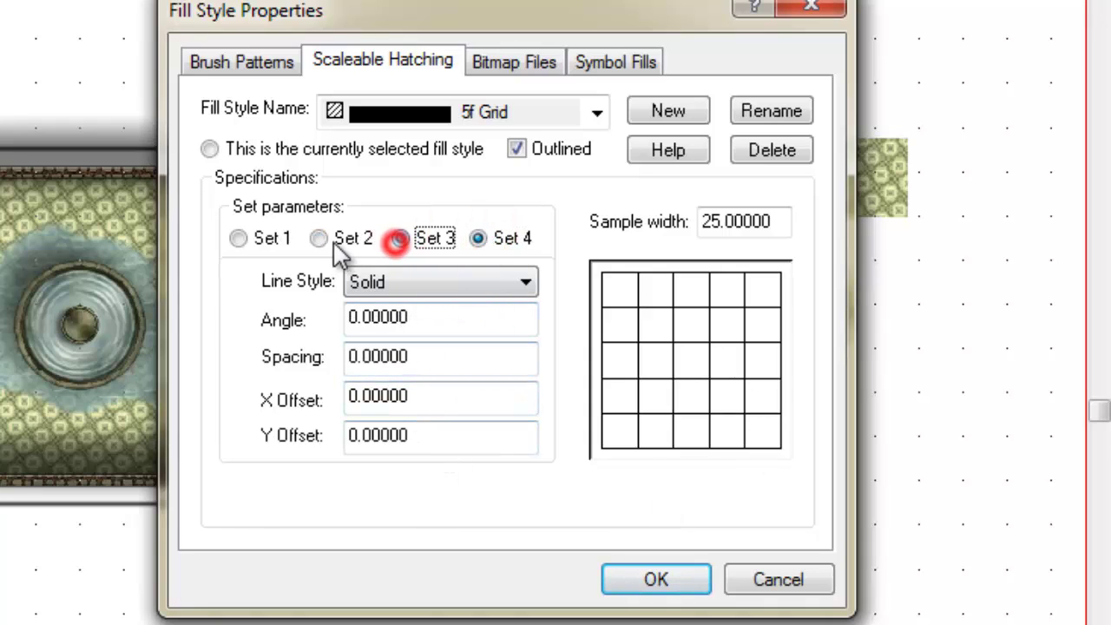
click(323, 240)
click(238, 239)
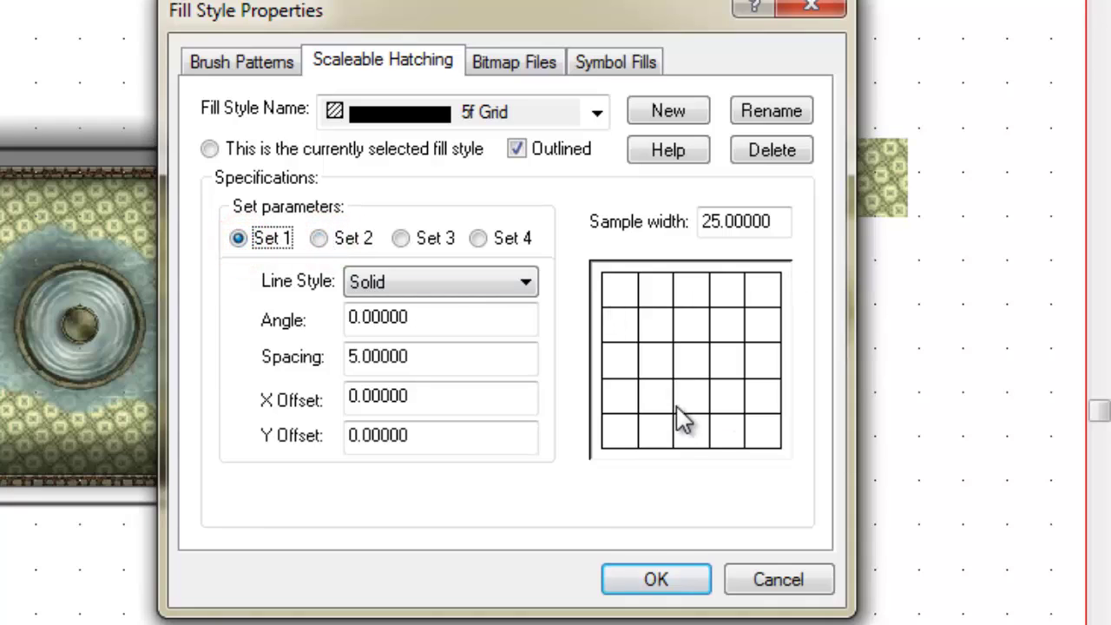
click(675, 575)
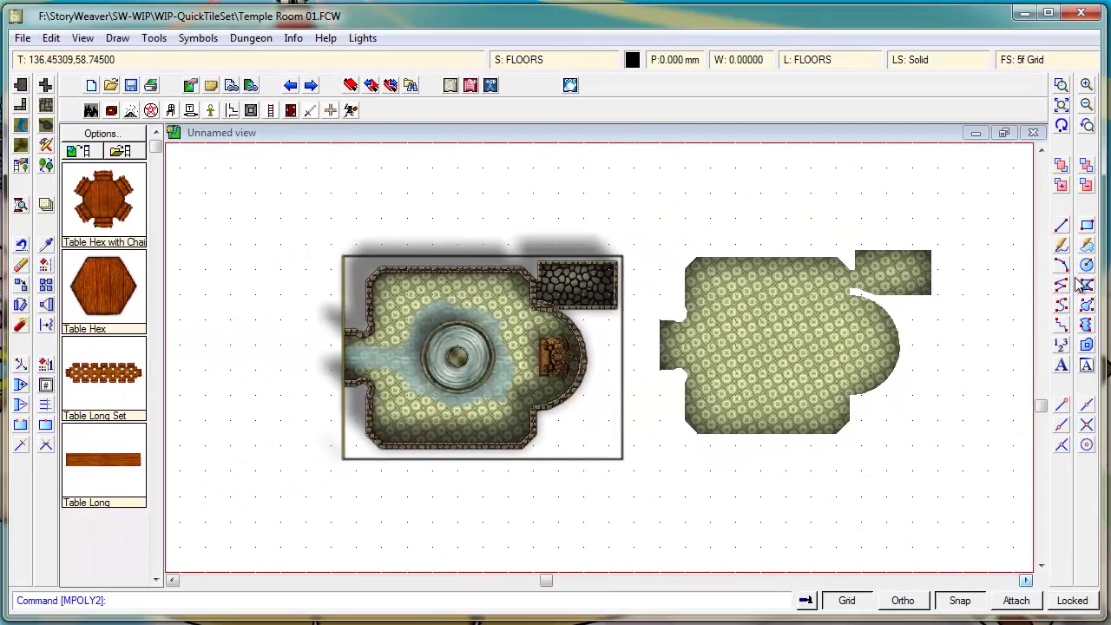
right_click(990, 260)
click(659, 167)
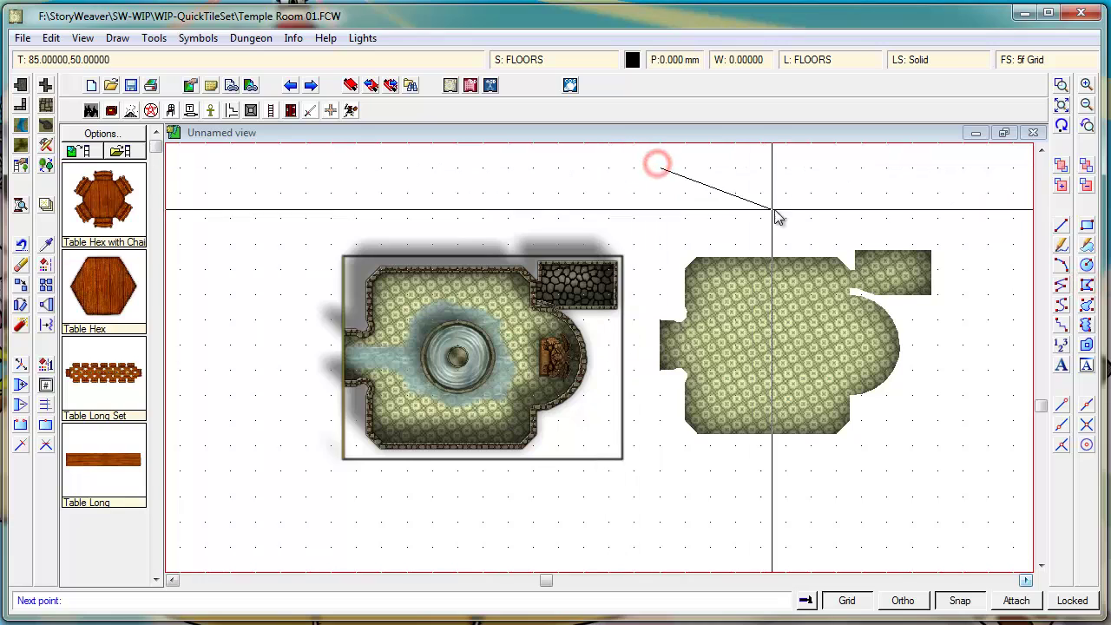
click(795, 188)
click(689, 235)
click(627, 198)
right_click(660, 193)
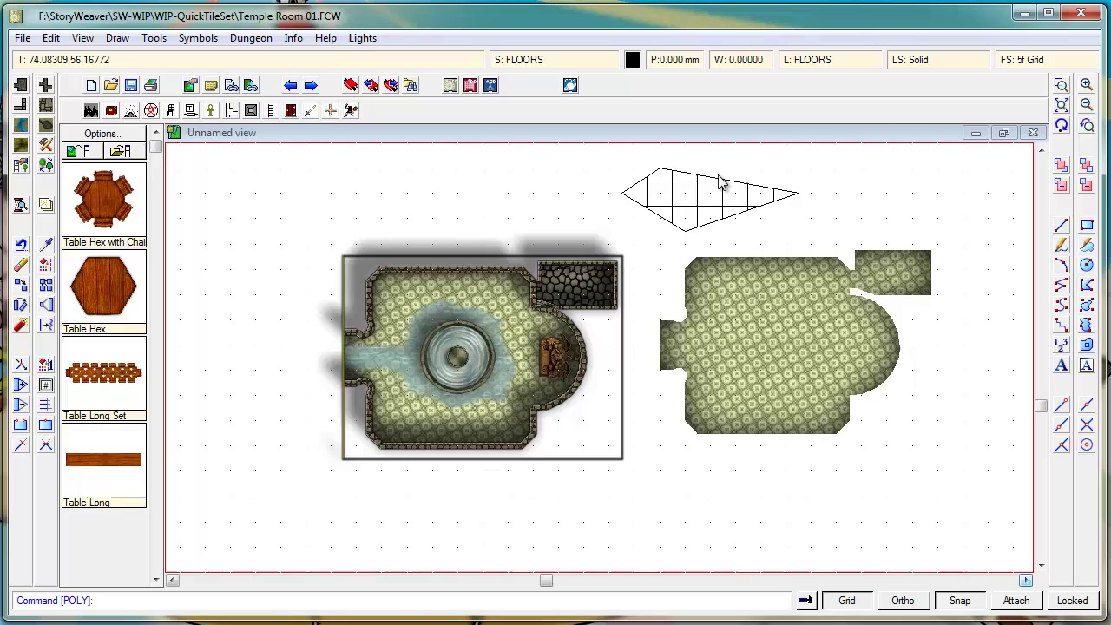
click(21, 264)
click(664, 218)
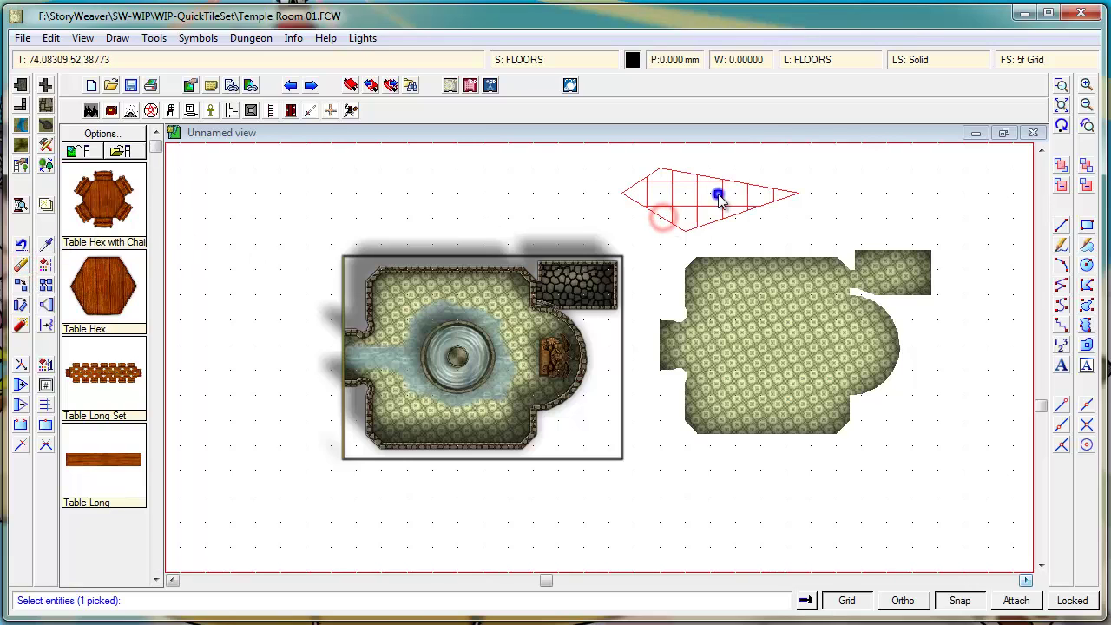
right_click(719, 194)
click(717, 200)
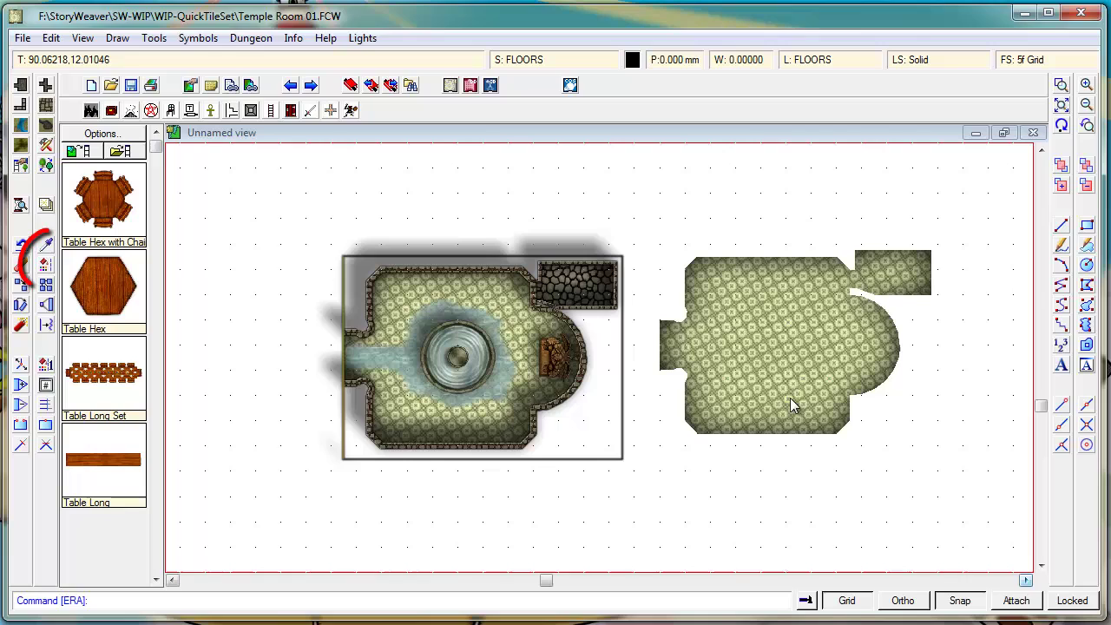
Step: Open Change Properties for the right-hand floor polygon
click(45, 267)
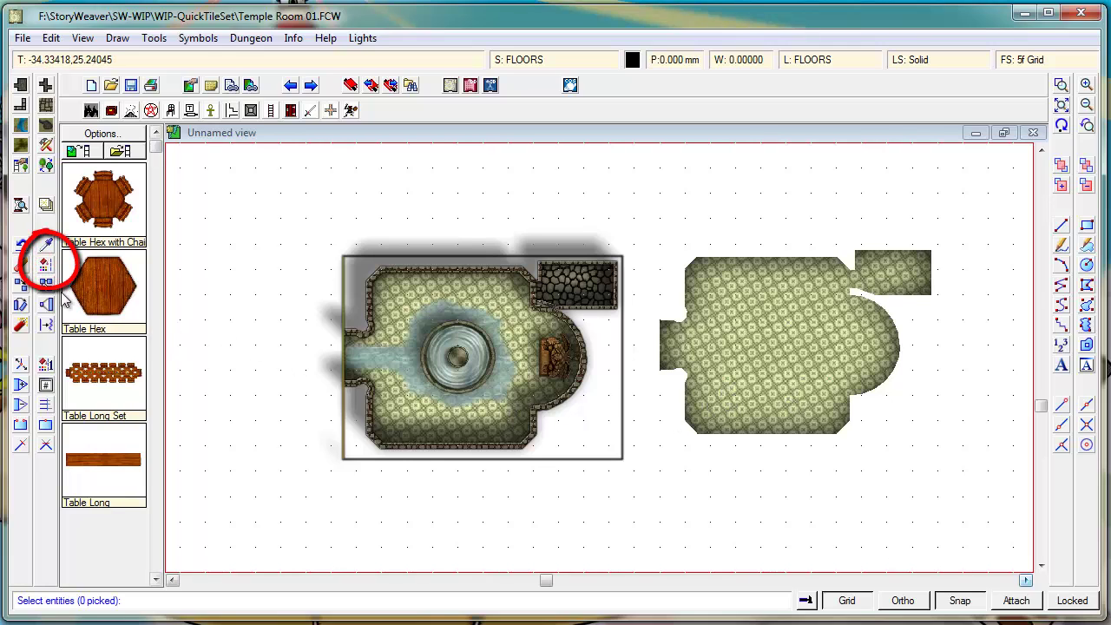
click(778, 257)
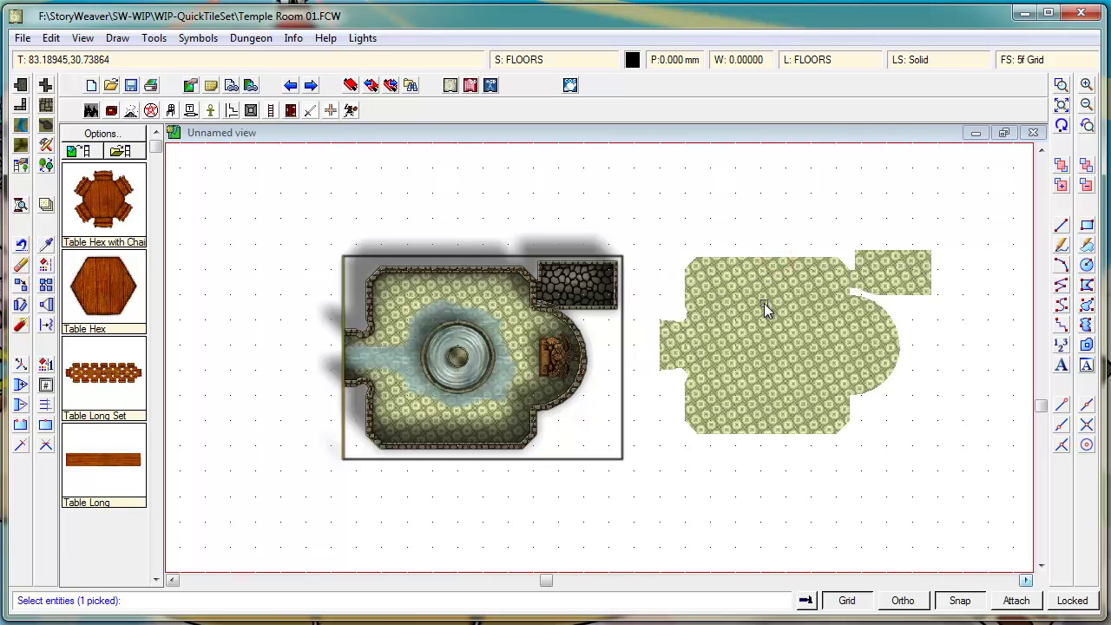
right_click(764, 304)
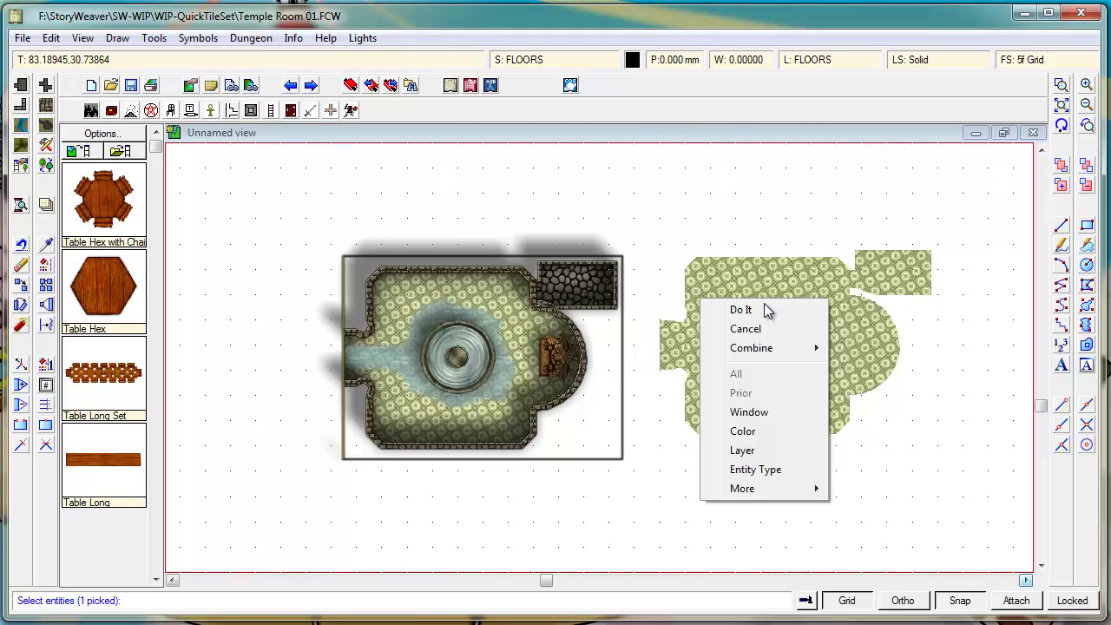
click(743, 310)
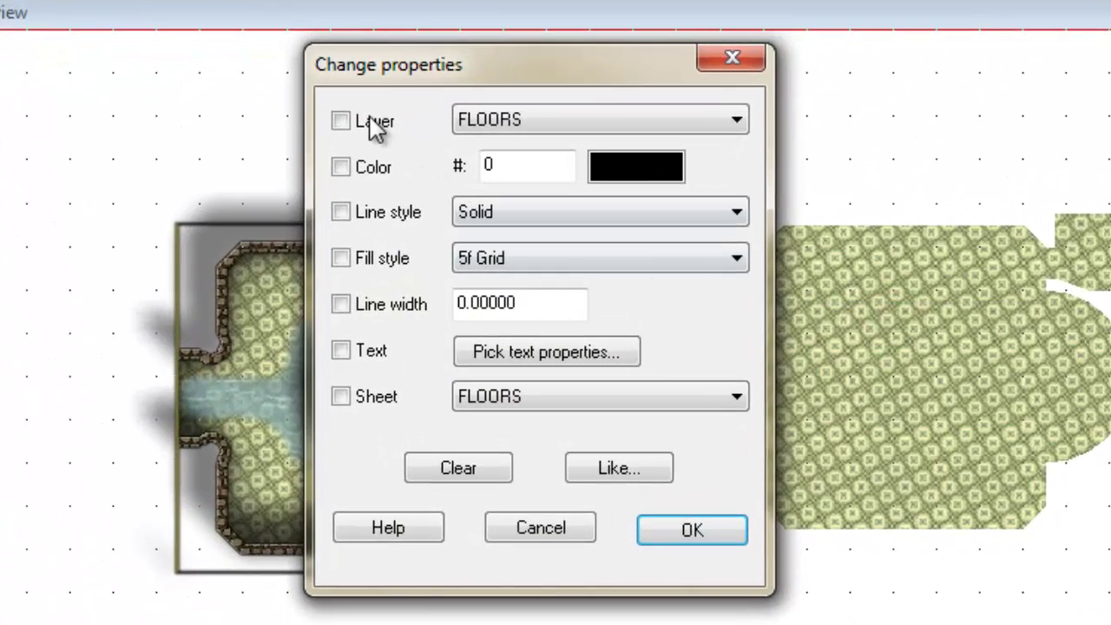
Step: Assign the floor copy to layer HEX/SQUARE GRID and sheet GRID, with 5f Grid fill
click(369, 122)
click(532, 115)
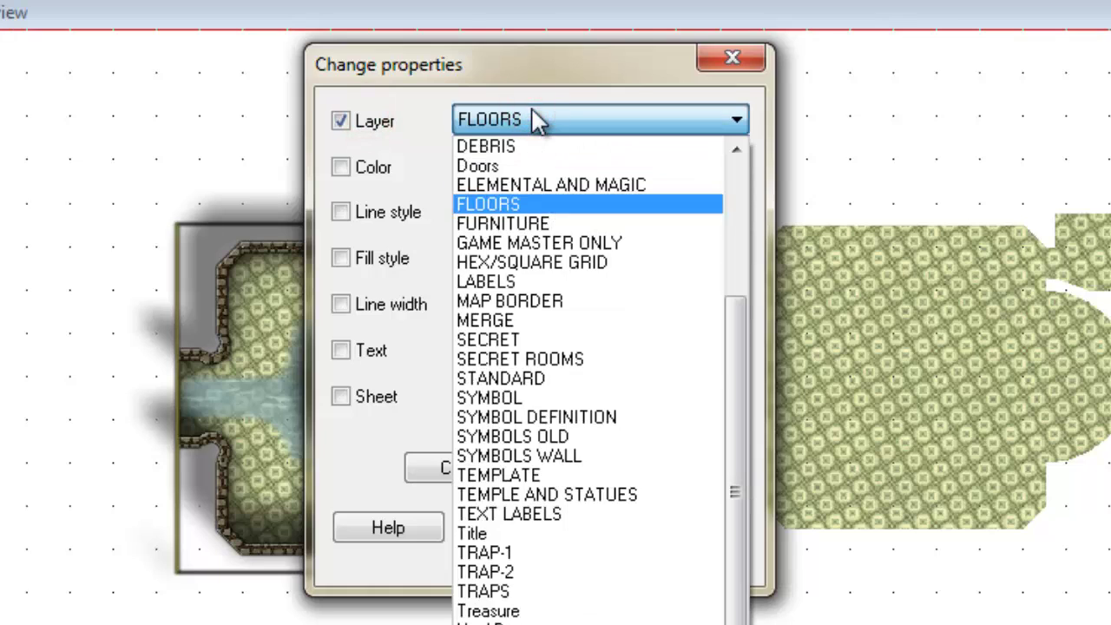
click(534, 262)
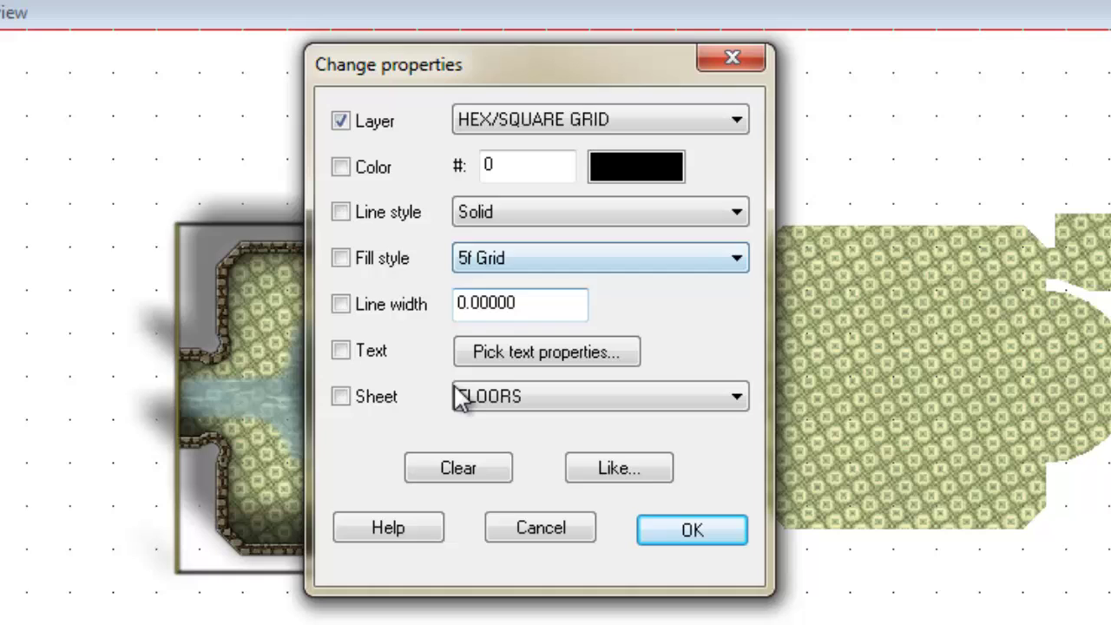
click(519, 392)
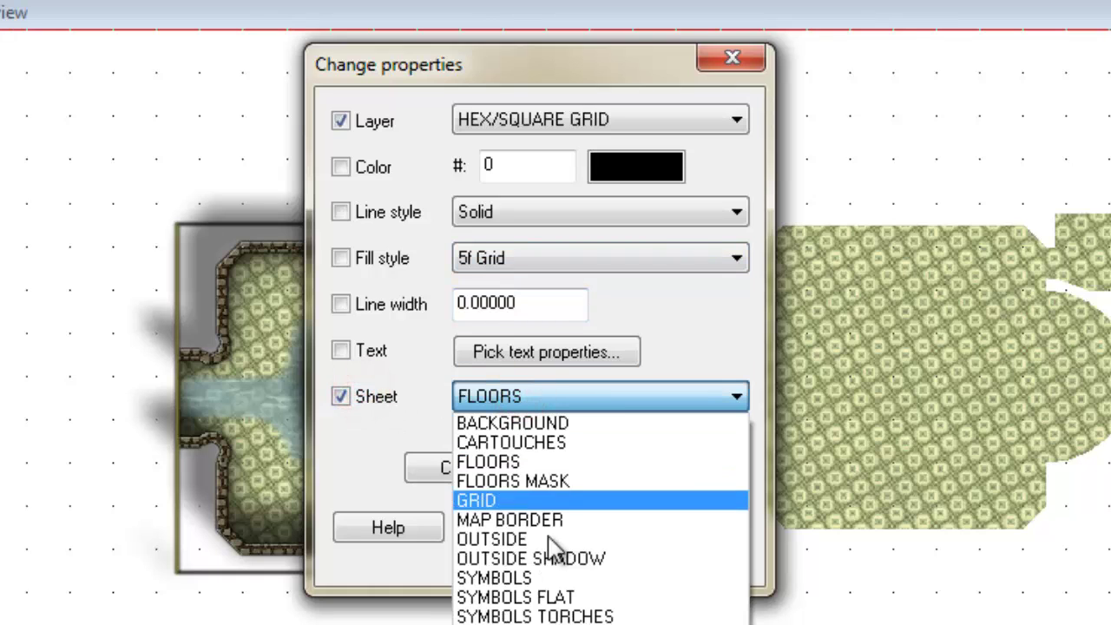
click(519, 500)
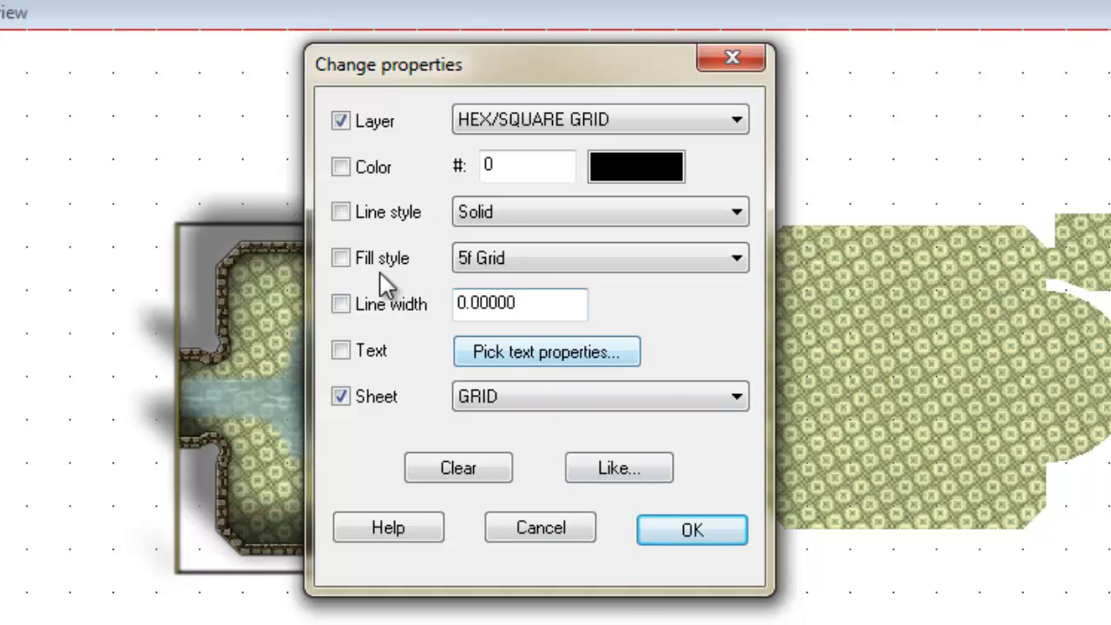
click(524, 255)
click(523, 284)
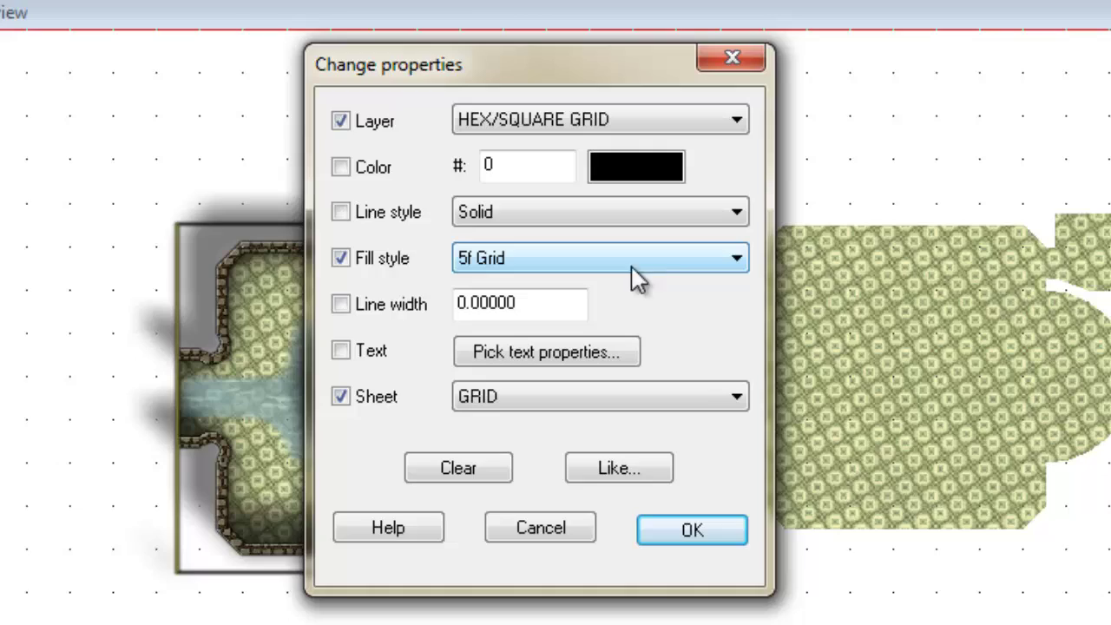
click(694, 533)
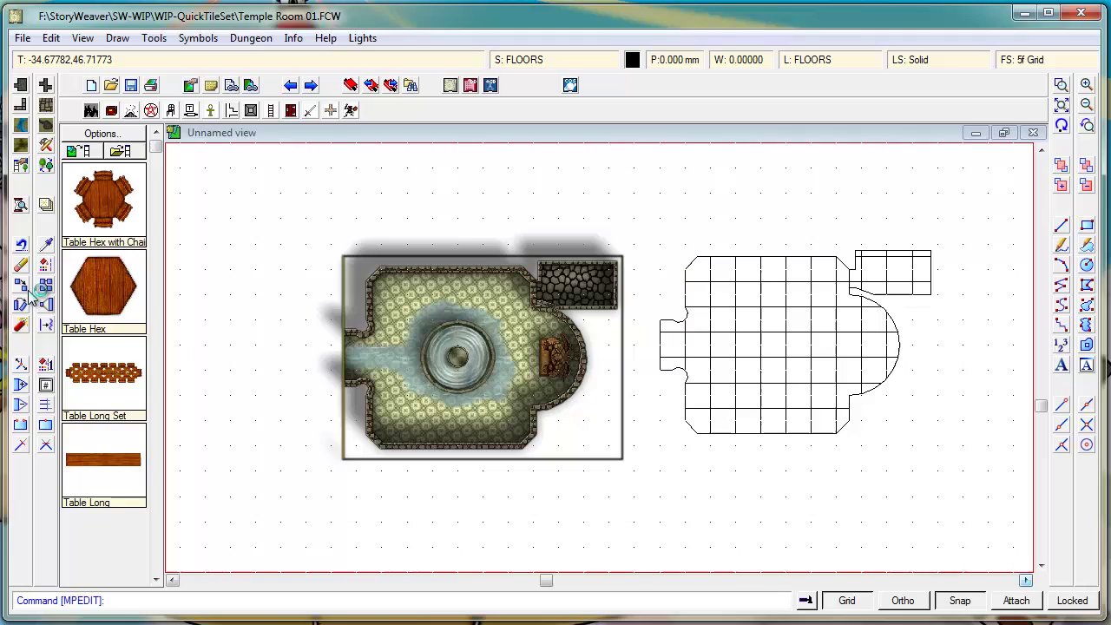
Step: Window-select the 5f Grid shape and move it from its left edge onto the temple floor
click(702, 223)
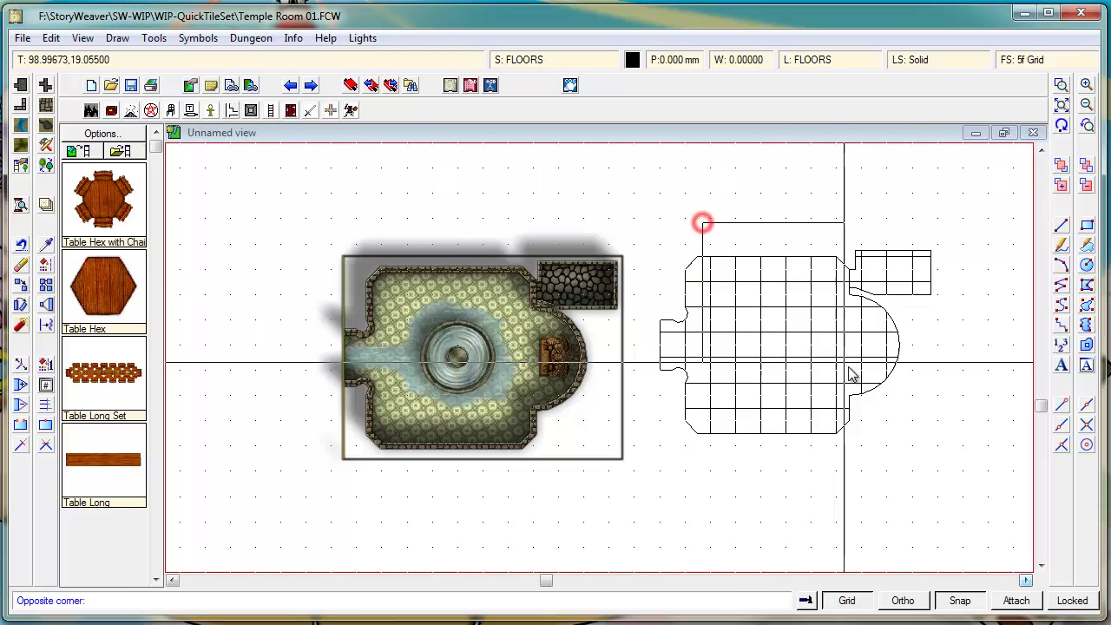
click(845, 367)
click(809, 61)
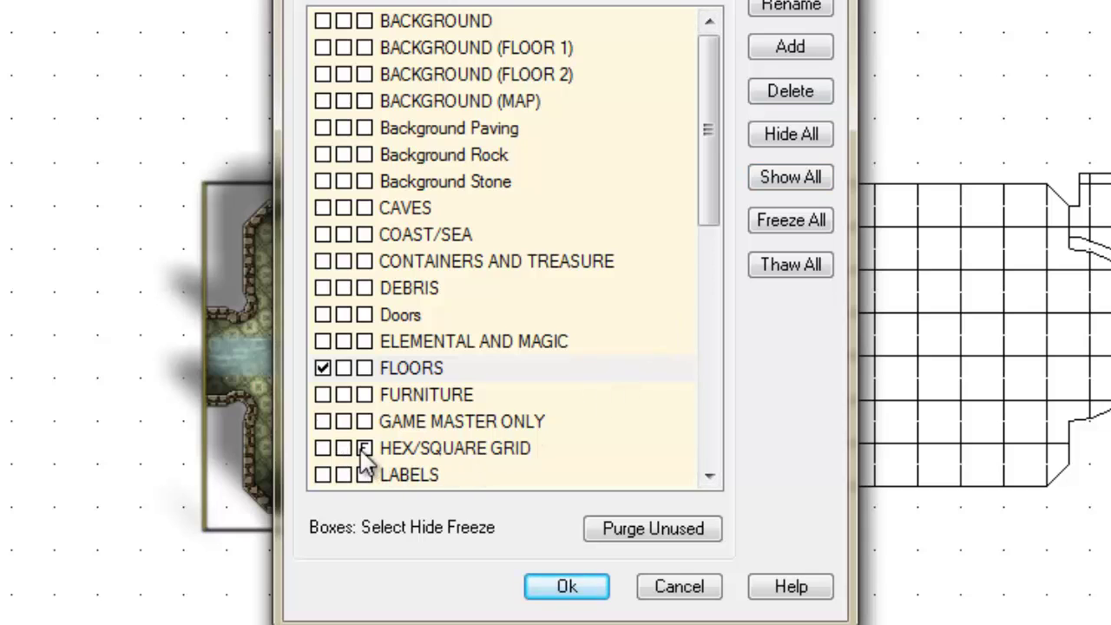
click(583, 590)
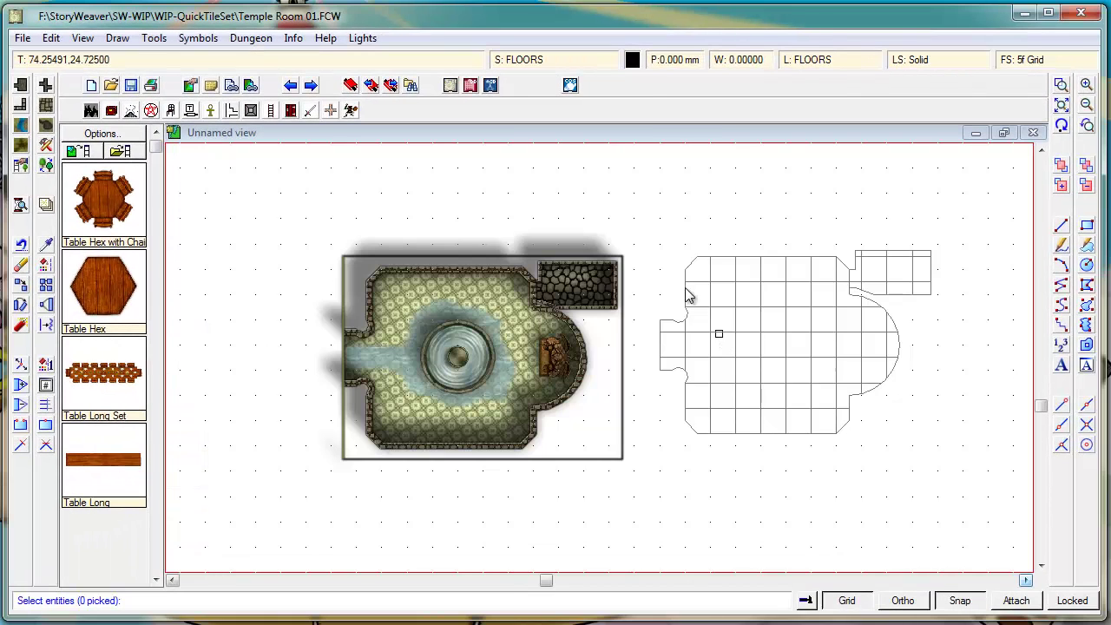
click(728, 279)
right_click(728, 279)
click(727, 282)
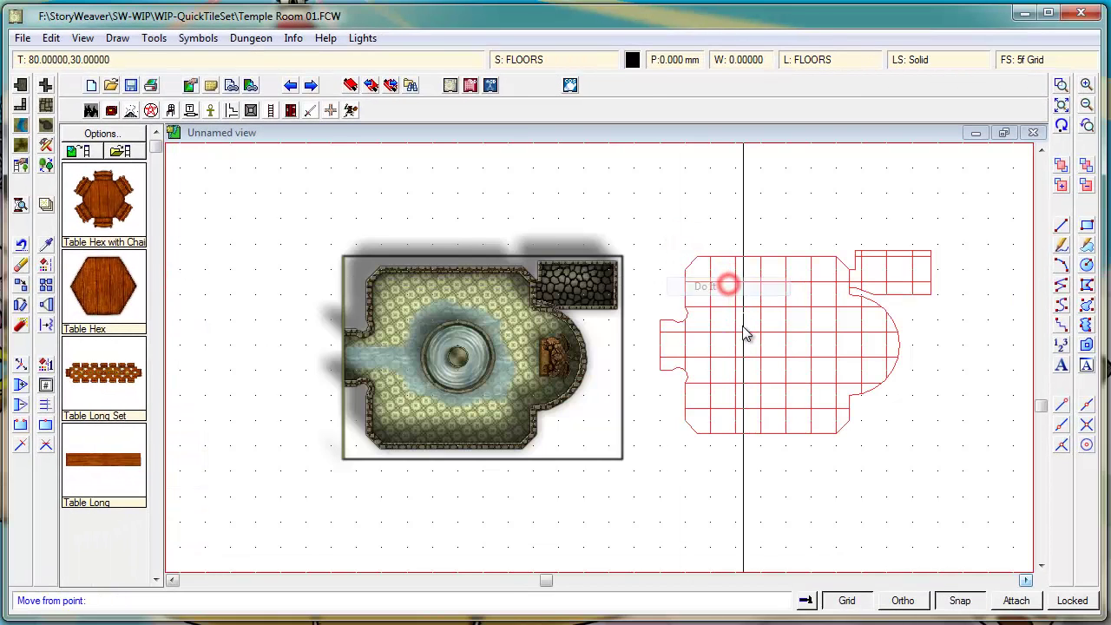
click(661, 347)
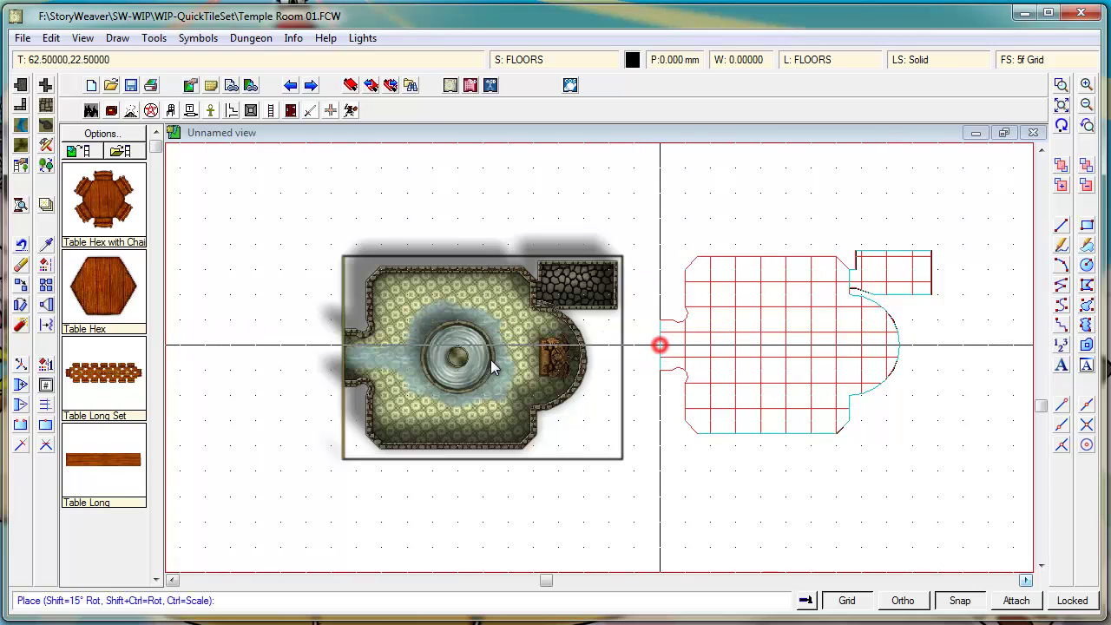
click(345, 356)
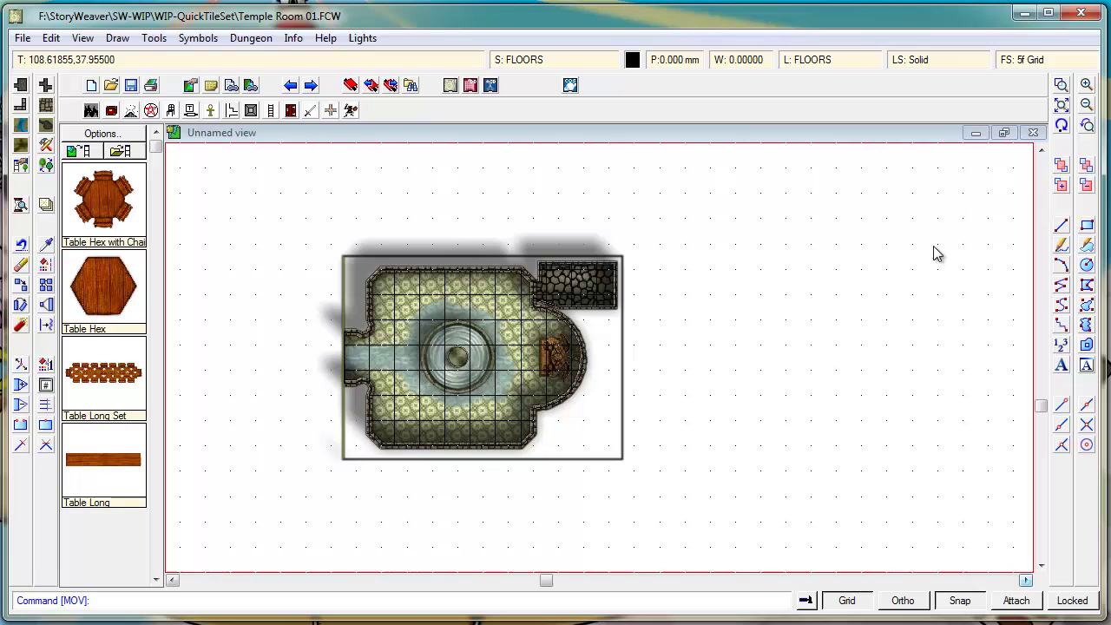
click(1061, 104)
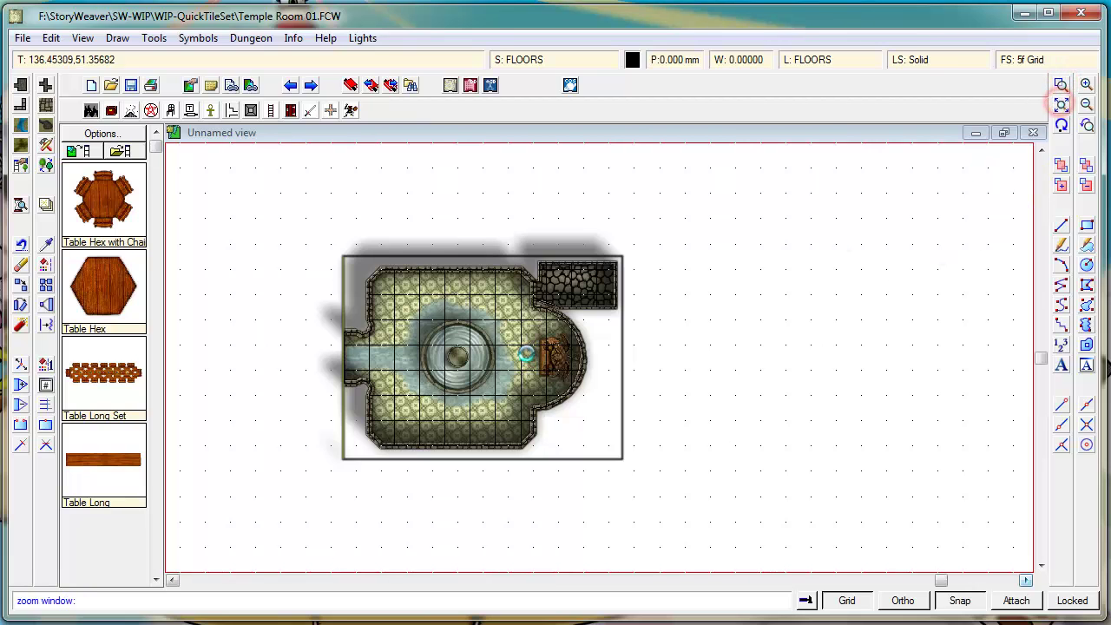
Step: Zoom-window around the temple room to show the grid over the fountain chamber and annex
click(339, 249)
click(625, 464)
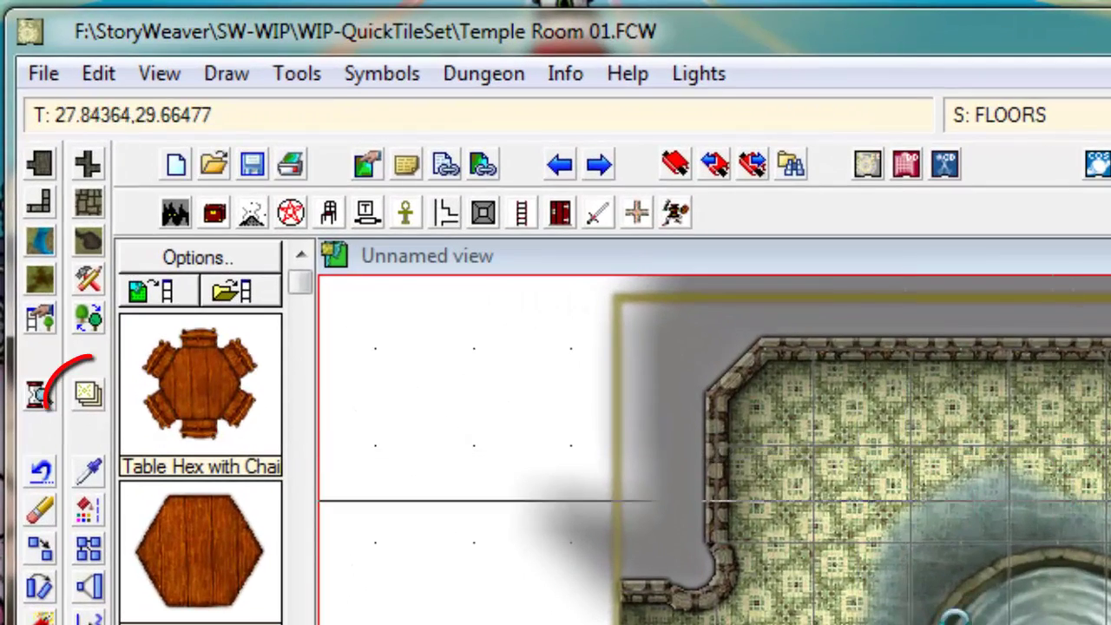
Step: Edit the GRID sheet's Glow effect to strength 2 and blur radius 0.15
click(86, 397)
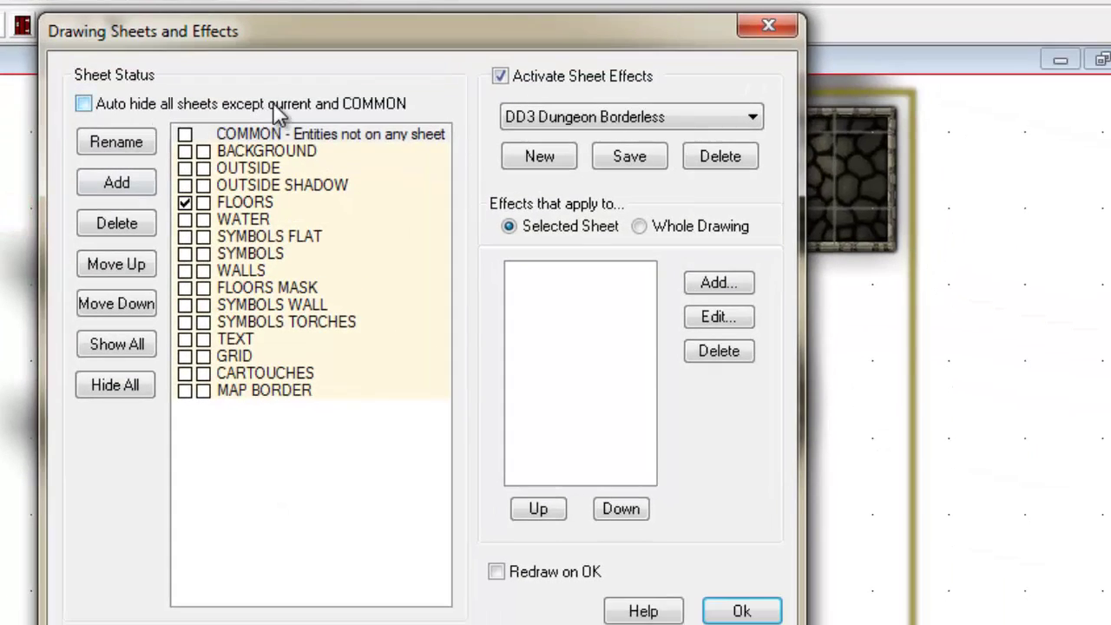
click(240, 356)
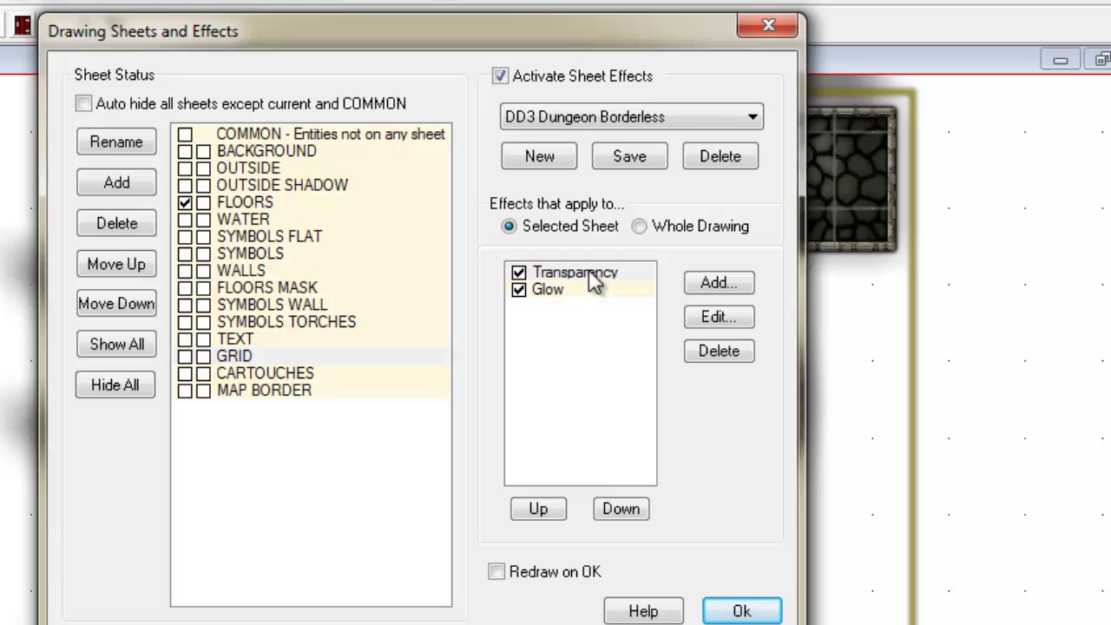
click(565, 293)
click(717, 320)
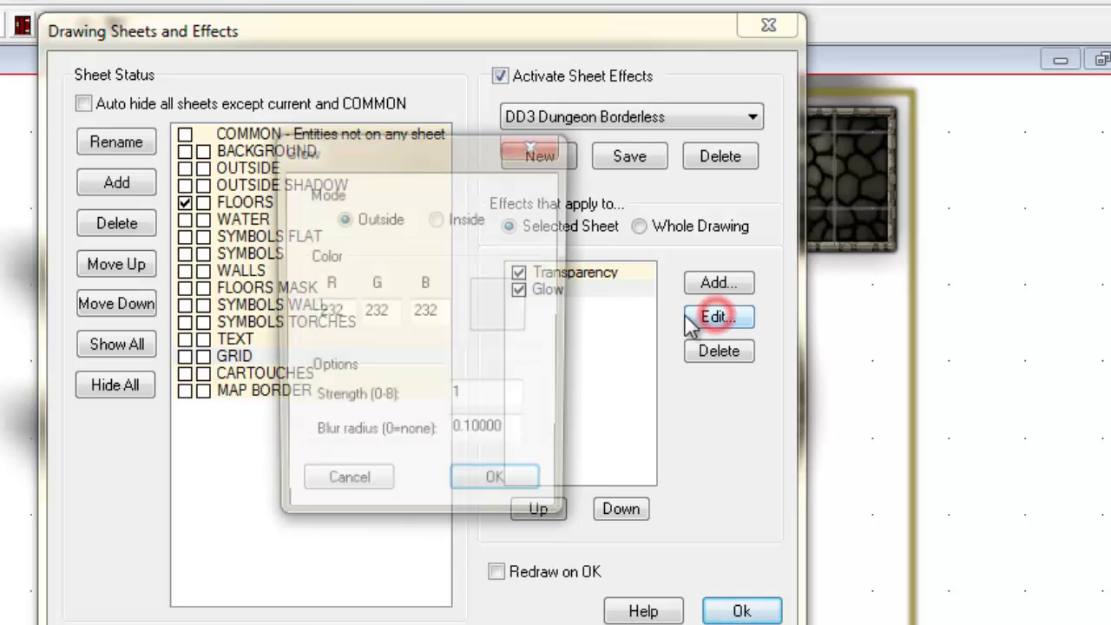
double_click(465, 396)
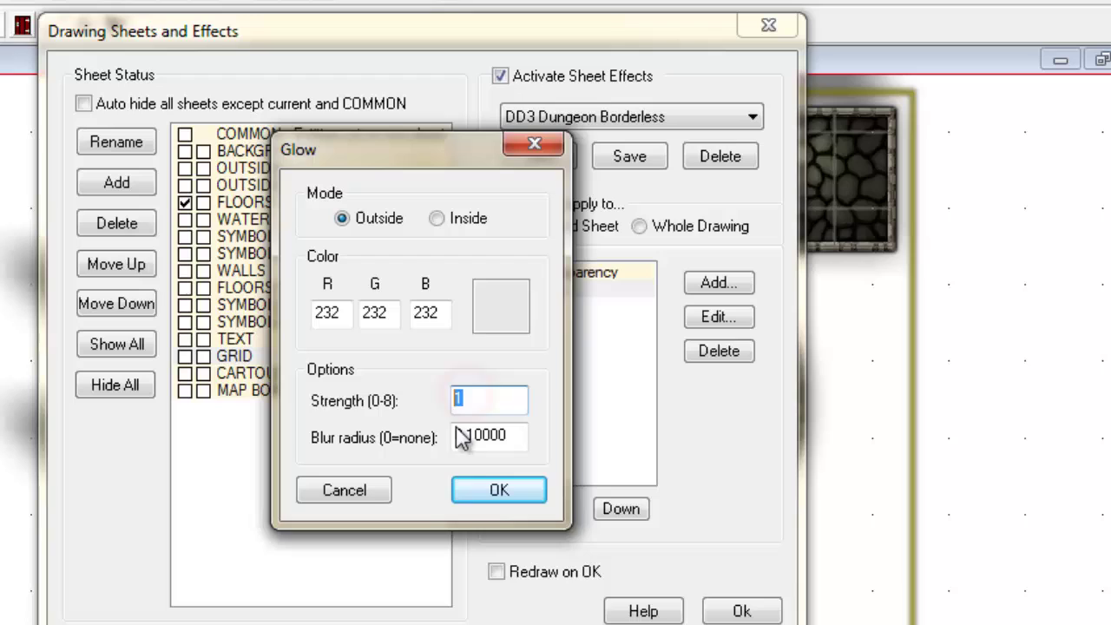
text(2)
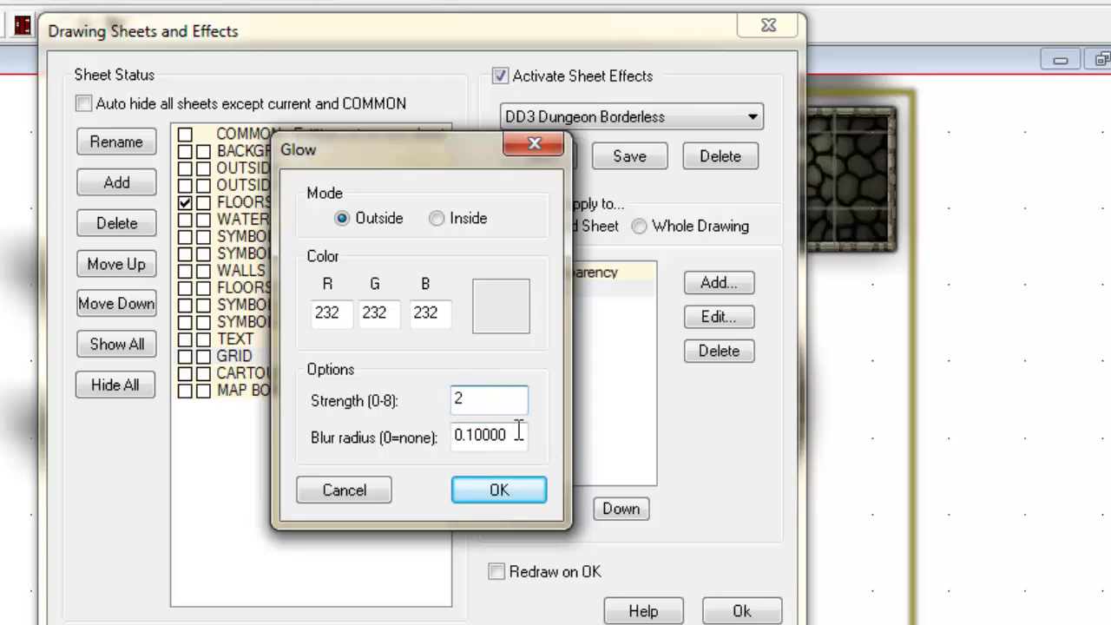
drag(521, 434, 470, 434)
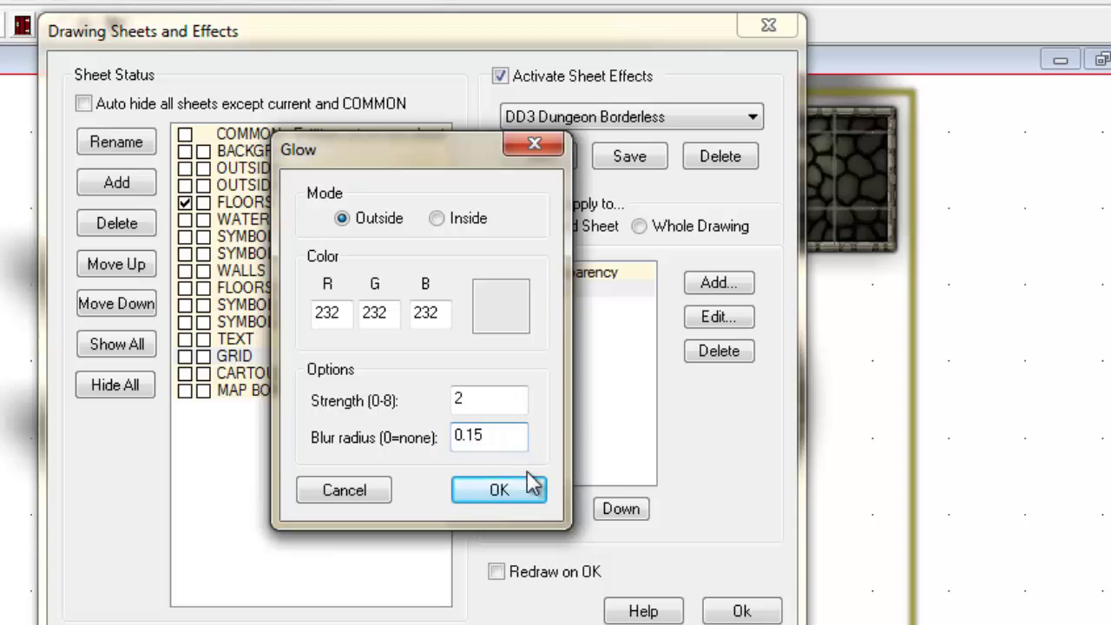
click(499, 490)
click(742, 611)
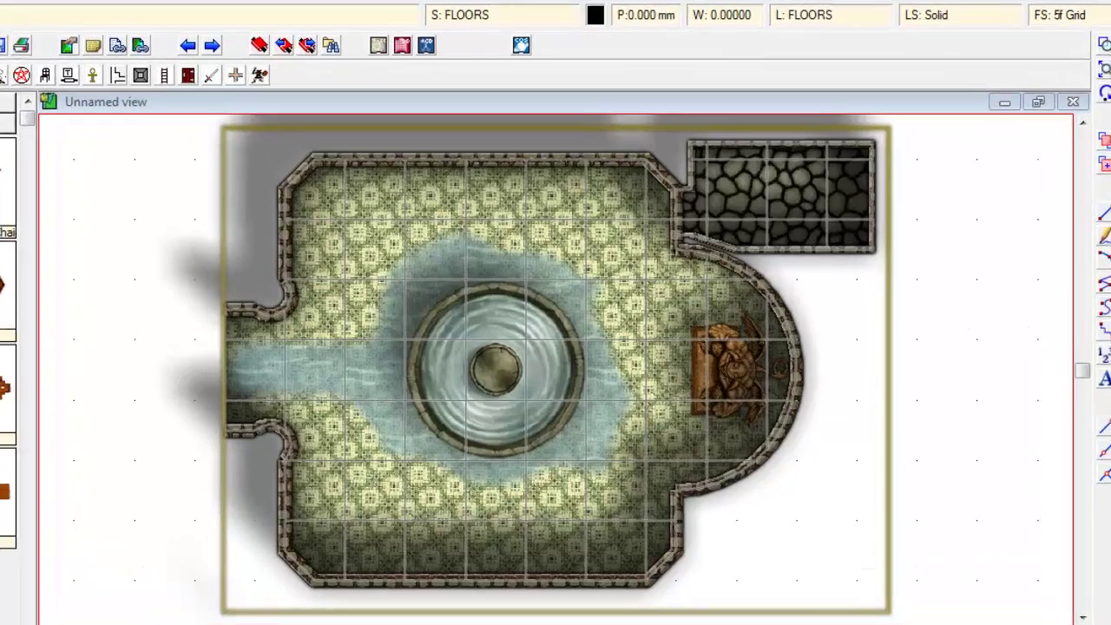
Step: Move the GRID sheet up in the sheet order until it sits just below WATER
click(46, 206)
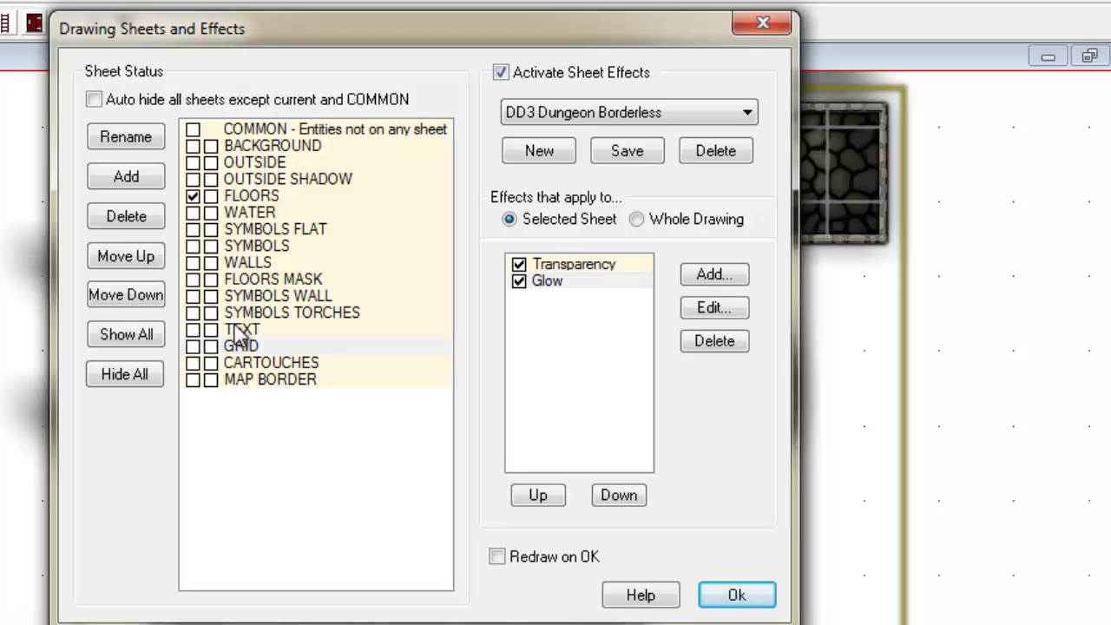
click(135, 265)
click(134, 266)
click(135, 266)
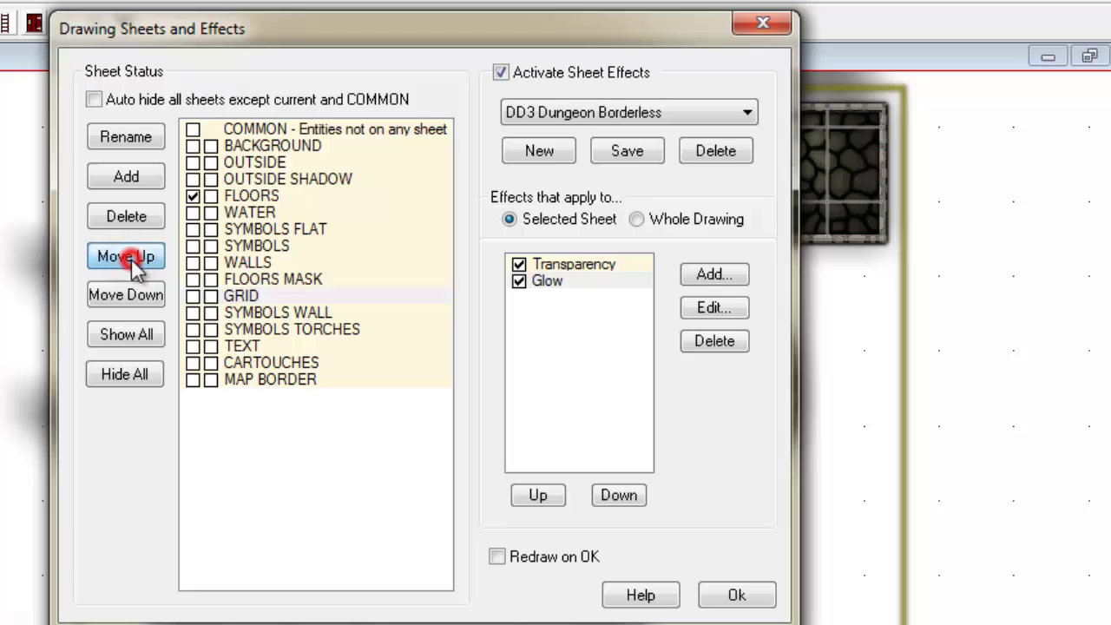
click(135, 266)
click(134, 265)
click(135, 265)
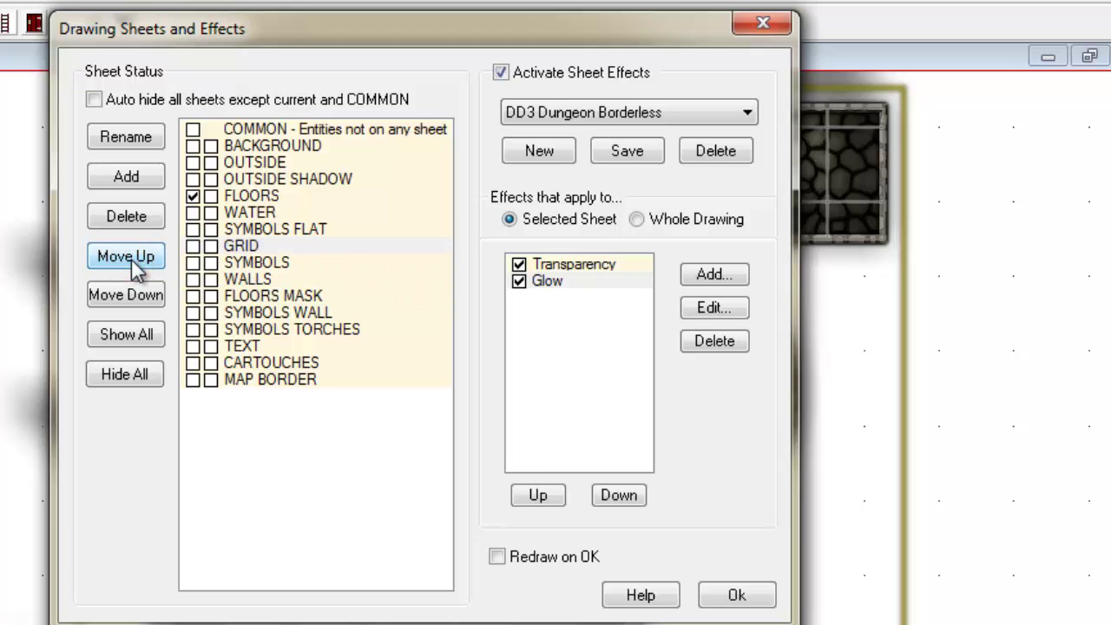
click(135, 265)
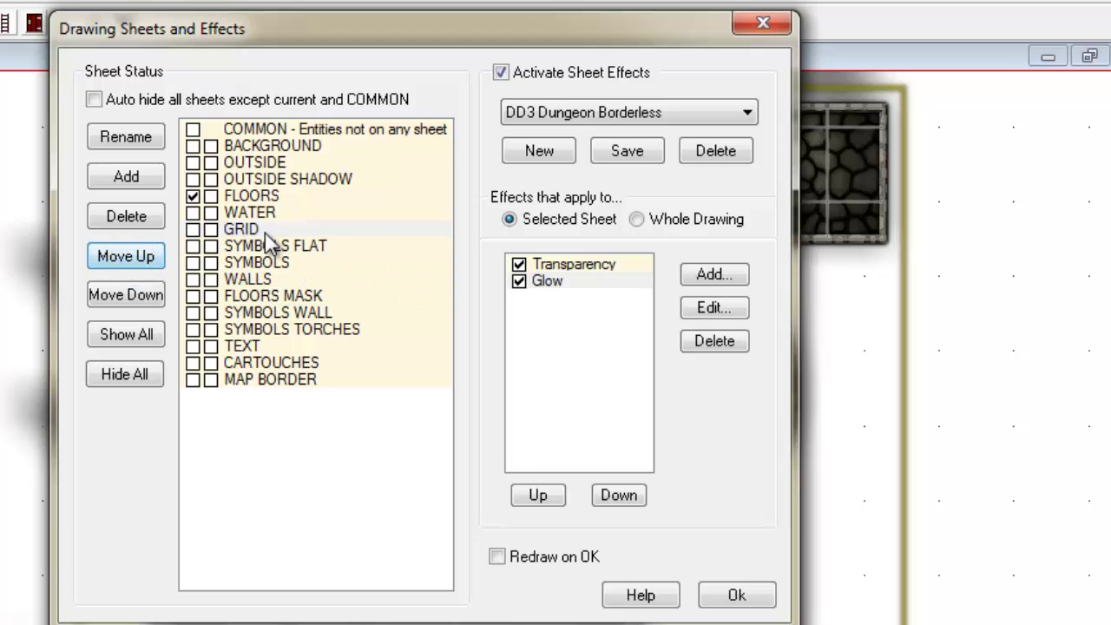
click(736, 595)
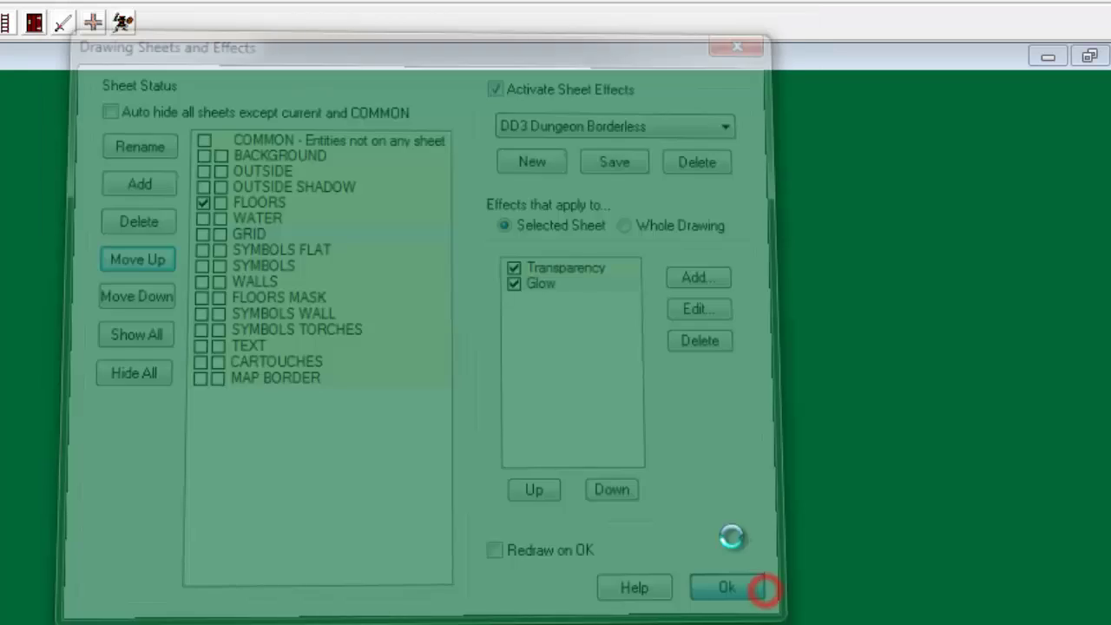